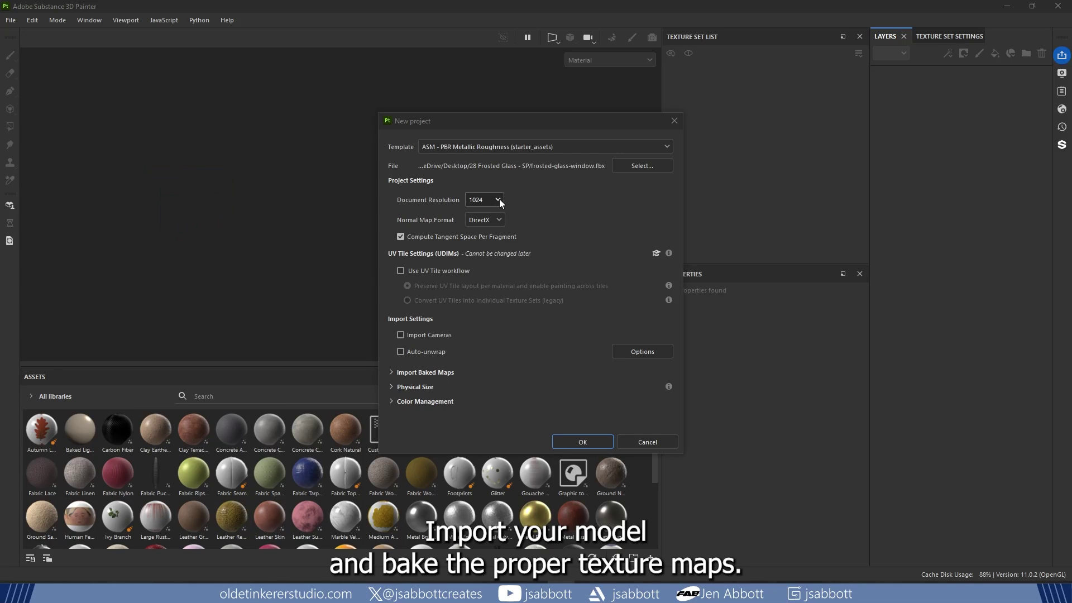
- Set the new project's document resolution to 2048 and keep the ASM - PBR Metallic Roughness template
click(499, 200)
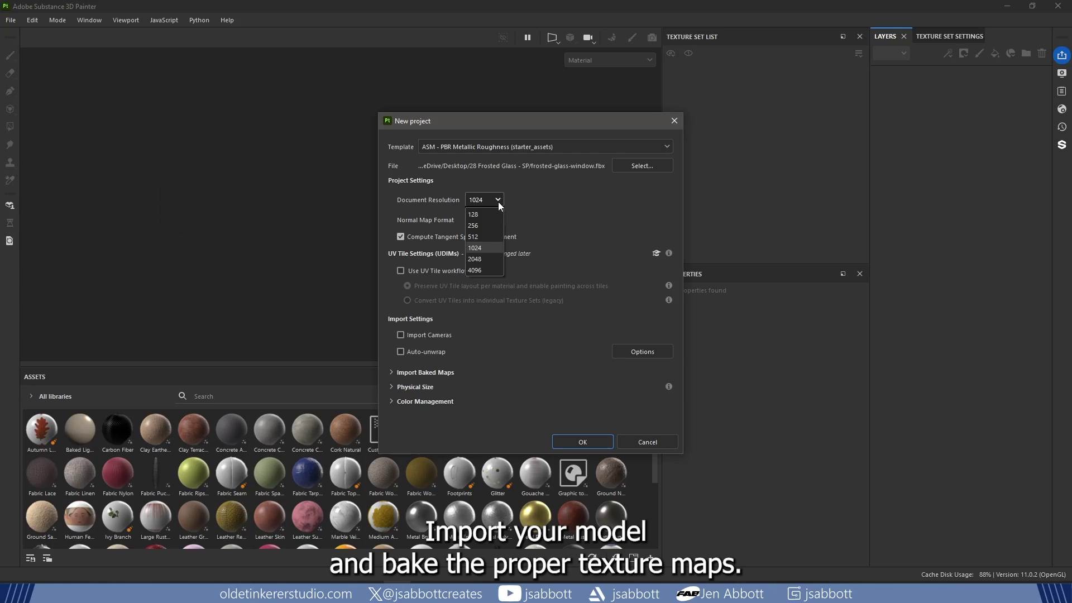
click(477, 259)
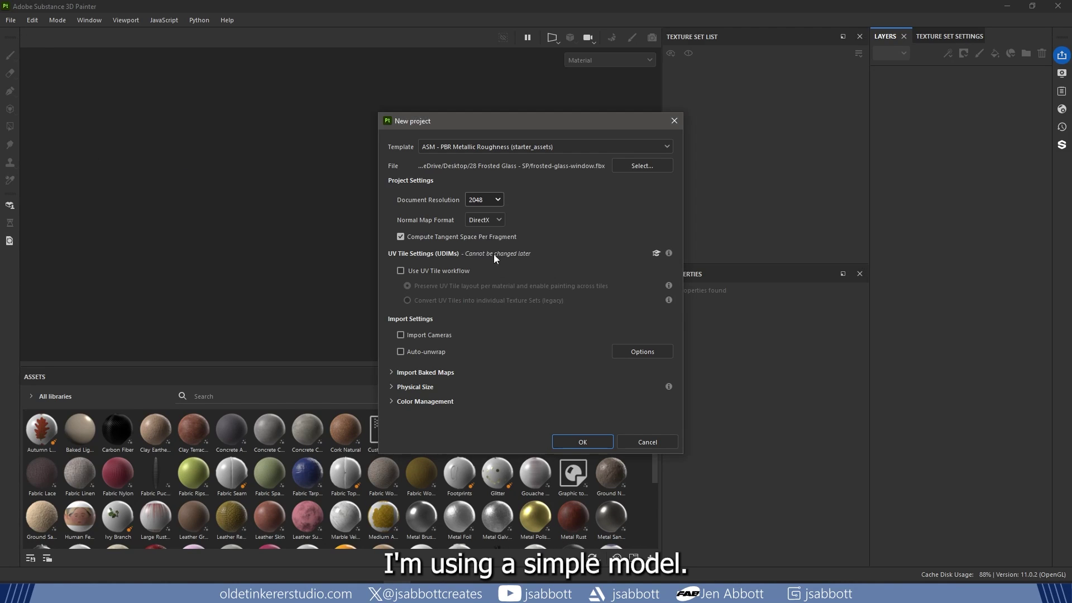
click(580, 146)
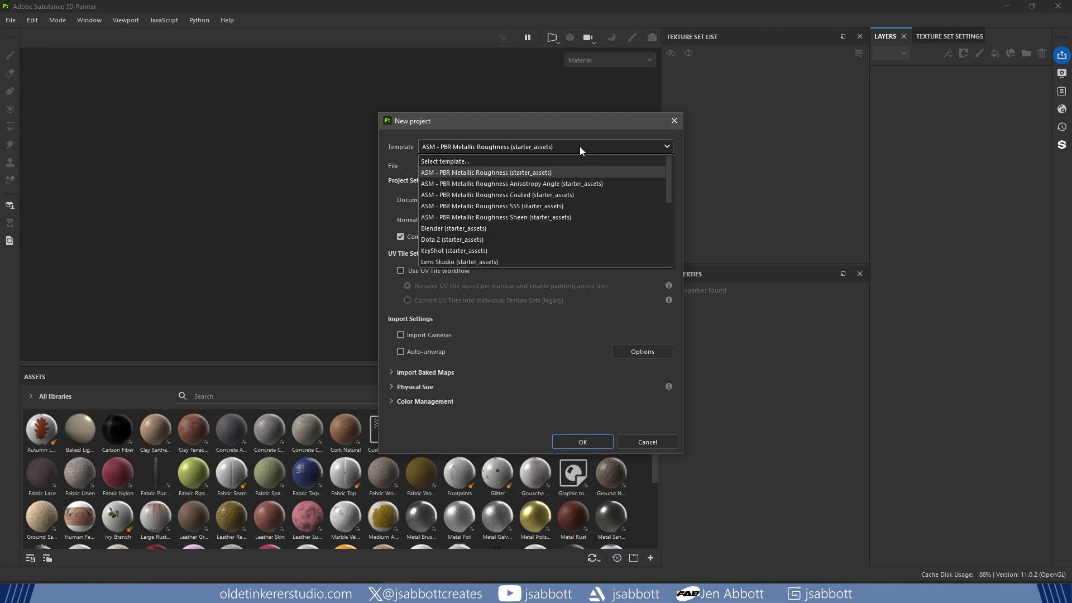
click(579, 147)
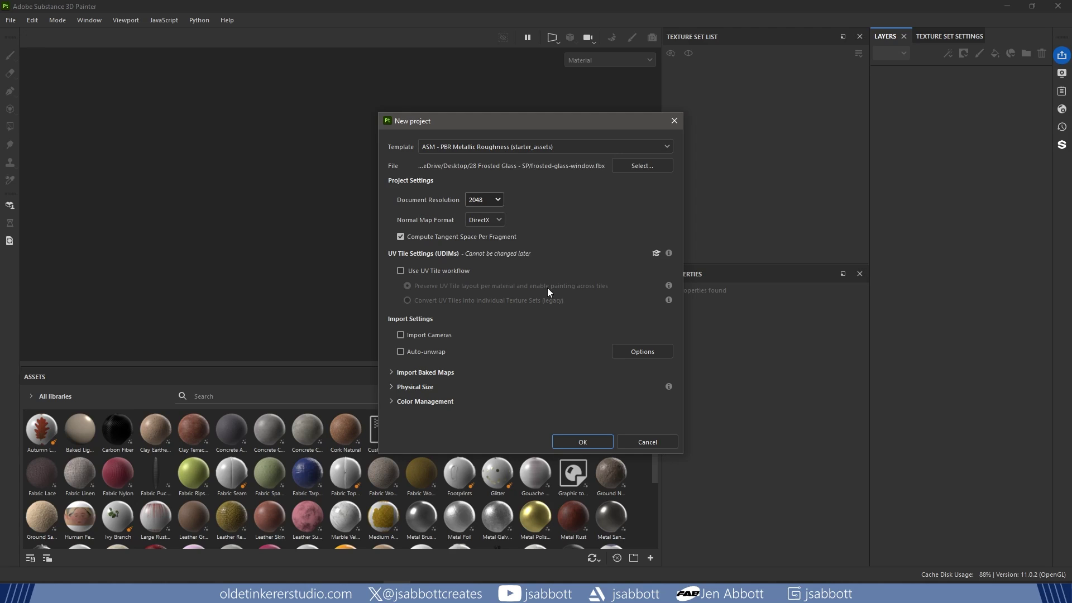
- Create the window project and delete the default paint layer from the wood and glass texture sets
click(582, 441)
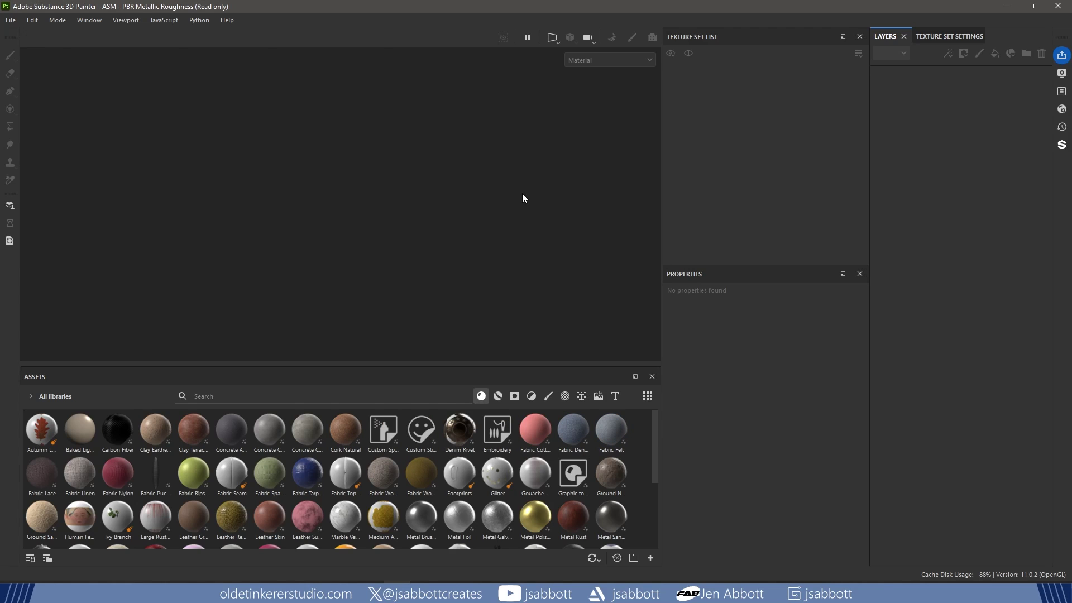
mouse_move(521, 196)
alt+mouse_down()
mouse_move(512, 285)
mouse_move(487, 245)
alt+mouse_up()
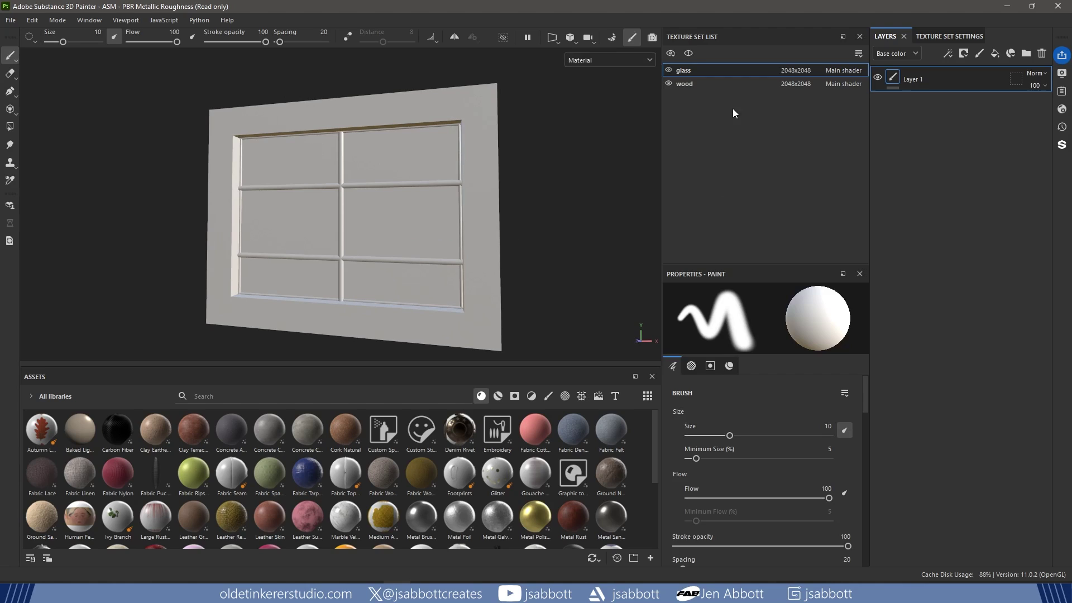
click(736, 83)
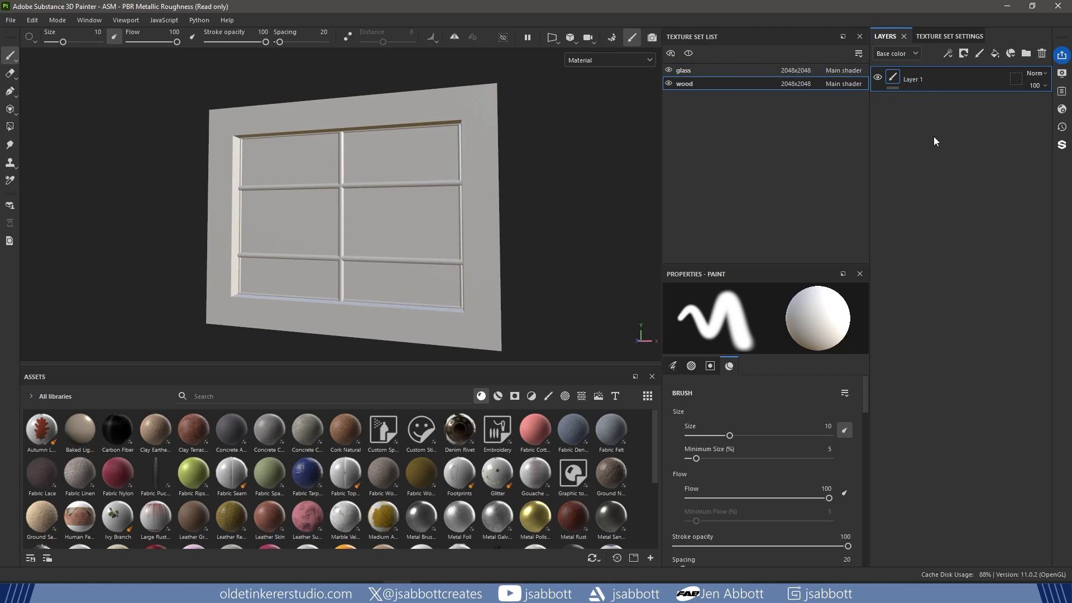
key(Delete)
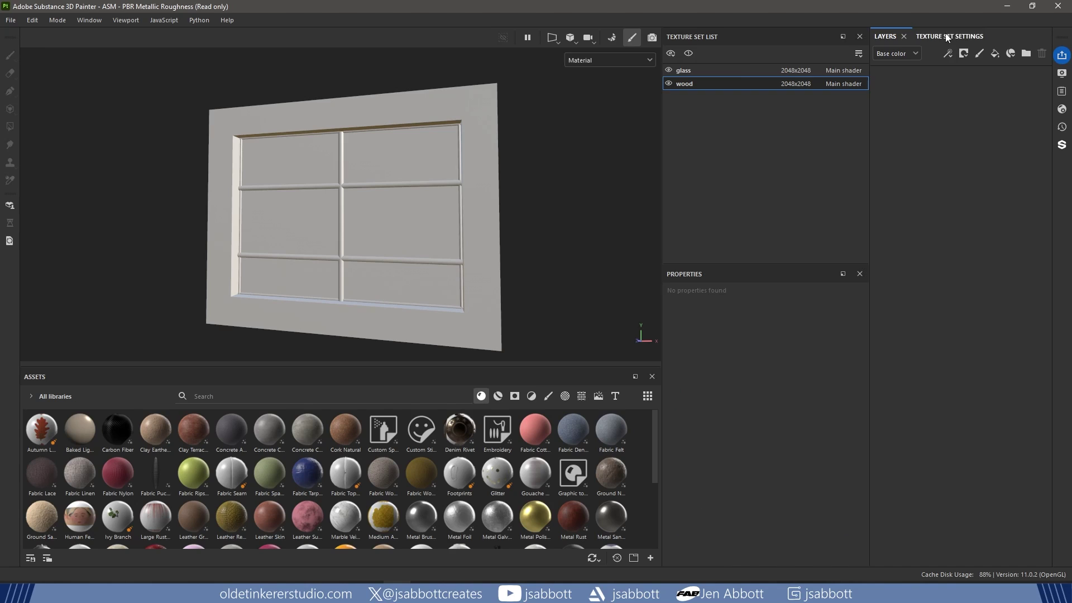
click(779, 71)
key(Delete)
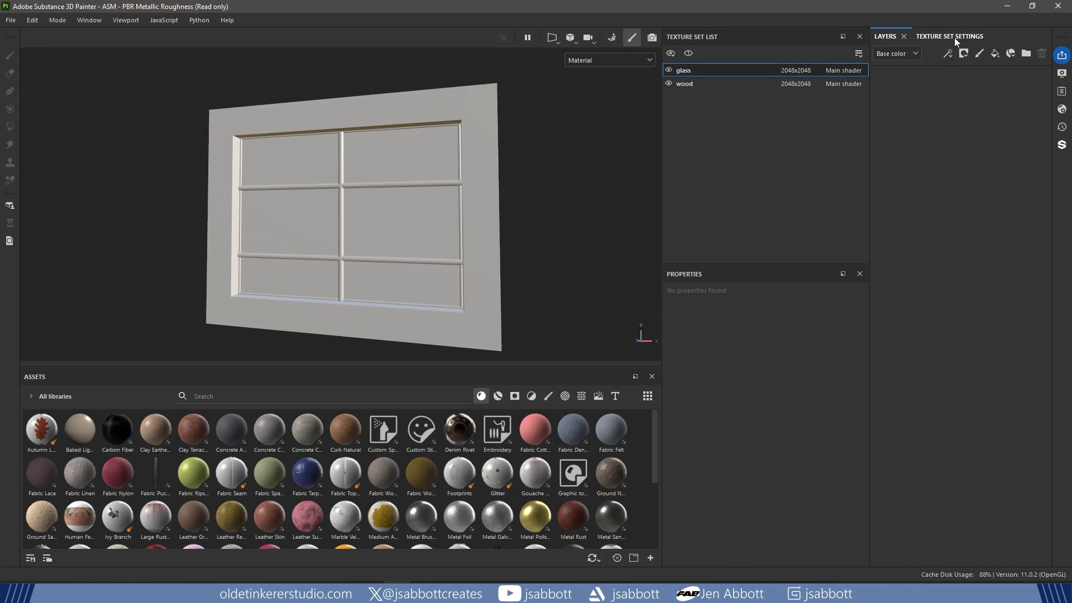
- Bake the mesh maps for the model with Opacity included
click(949, 36)
click(1002, 414)
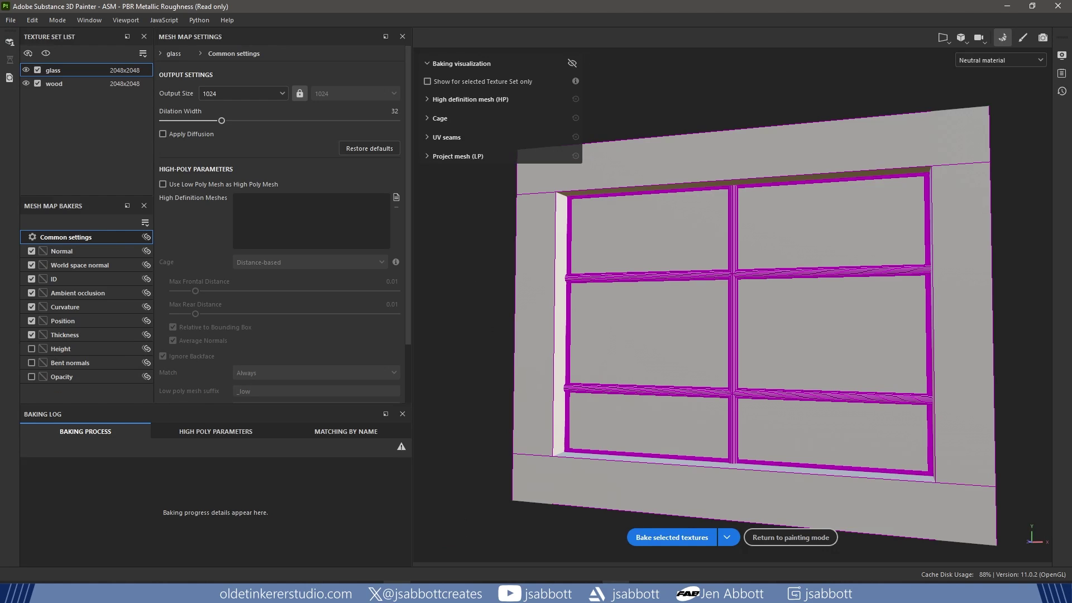
click(31, 376)
click(662, 537)
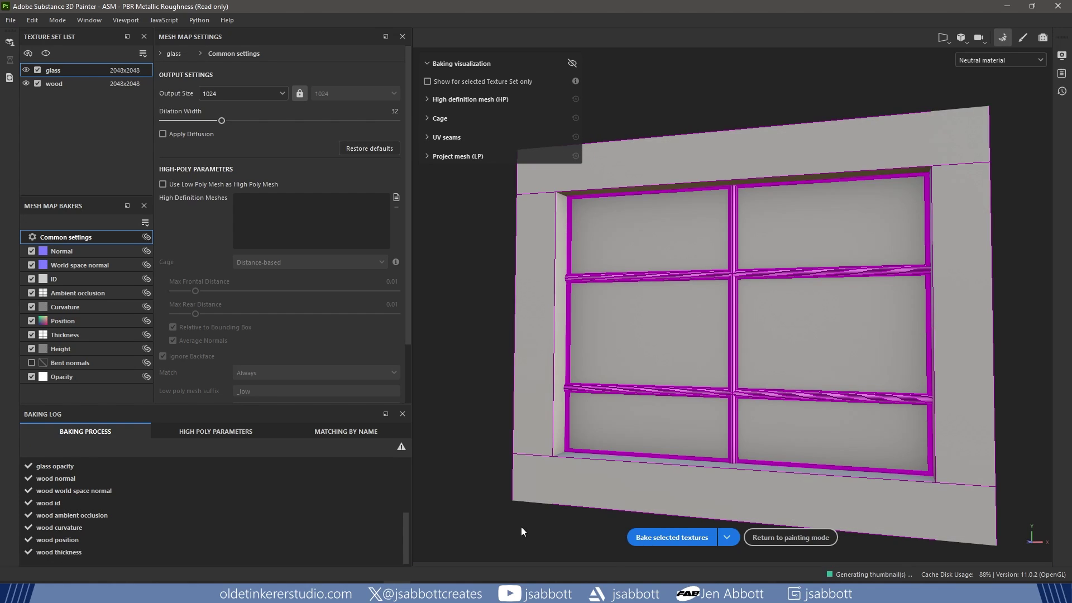
- Return from baking and give the glass texture set the pbr-metal-rough-with-alpha-blending shader
click(790, 537)
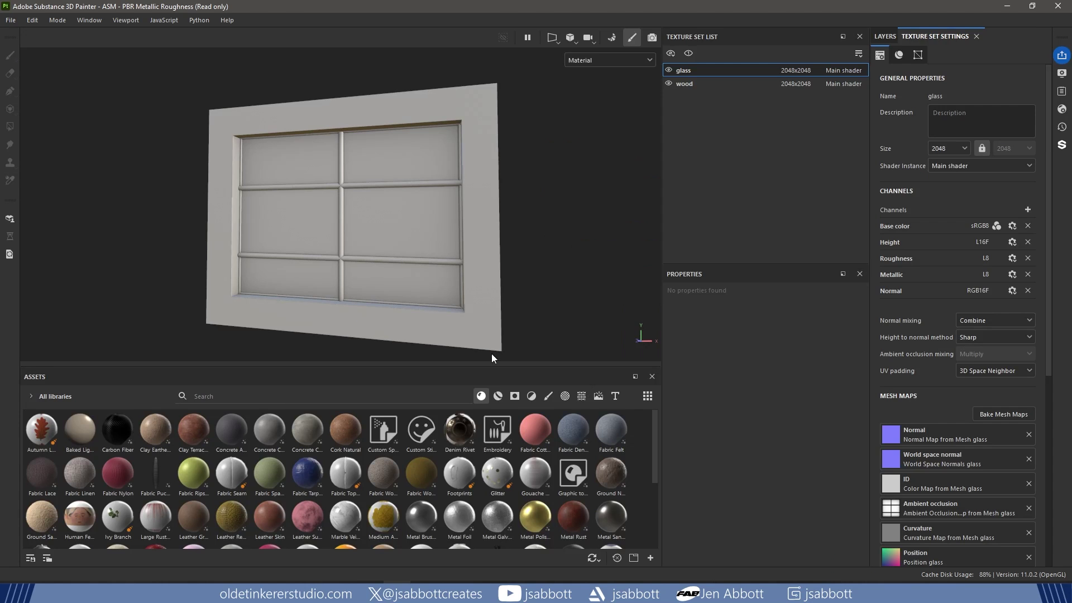
click(707, 84)
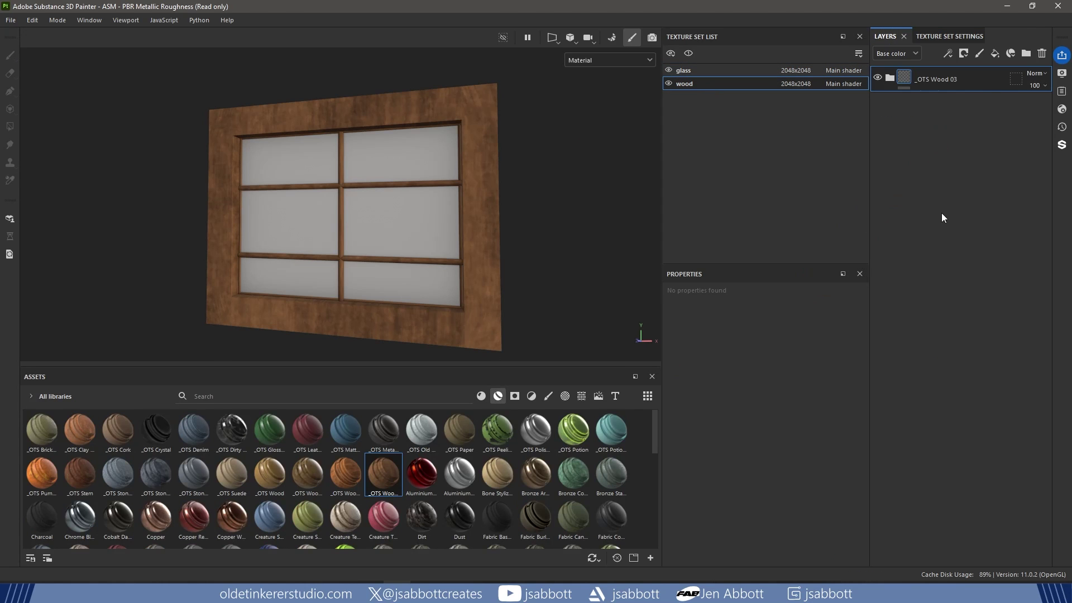
click(704, 70)
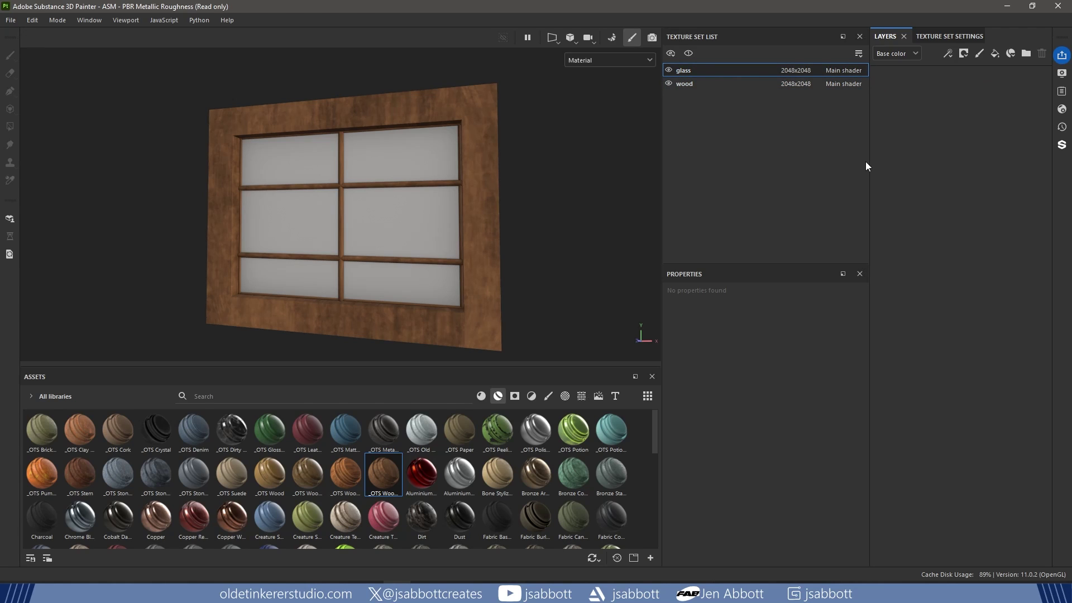
click(1063, 110)
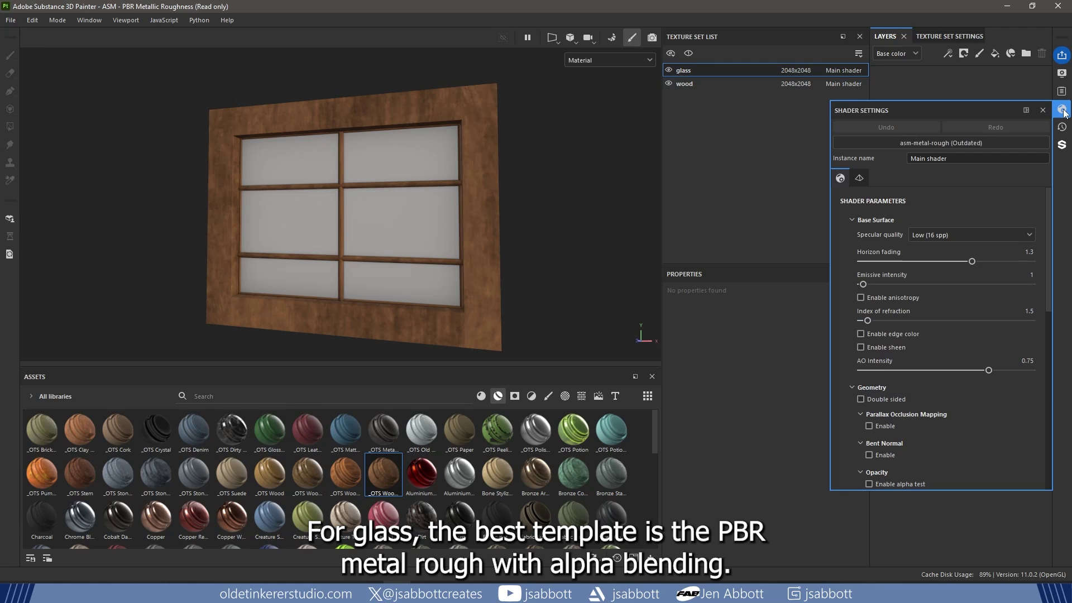
click(923, 142)
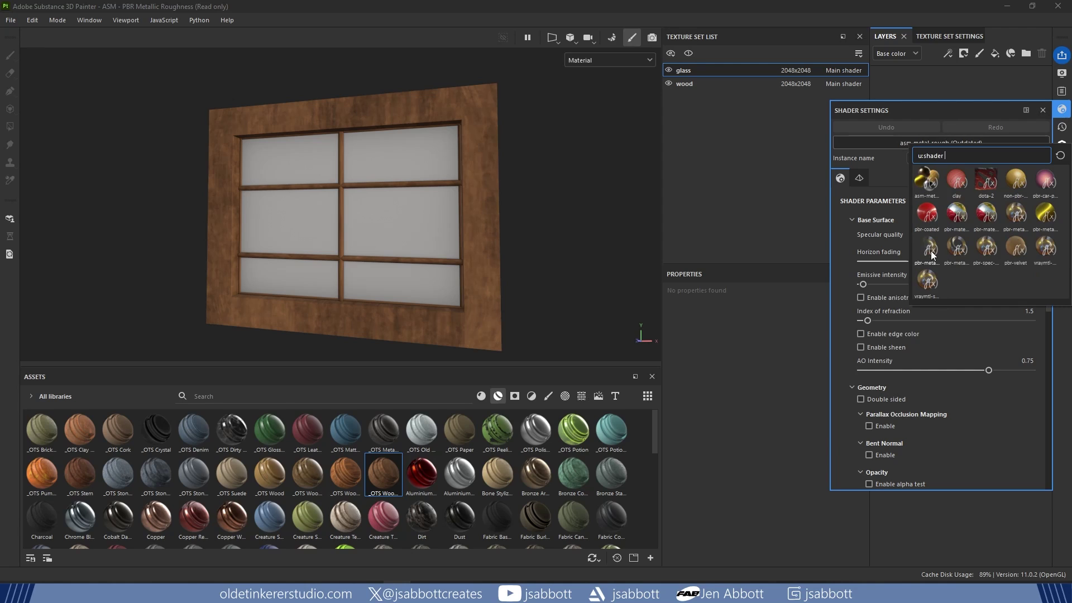
mouse_move(930, 254)
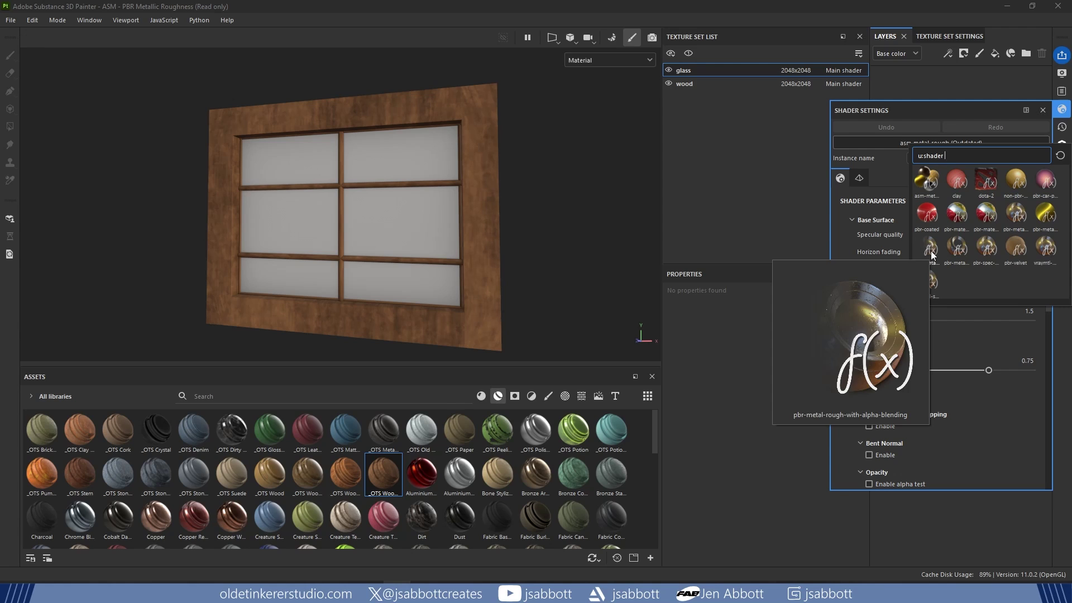
click(931, 254)
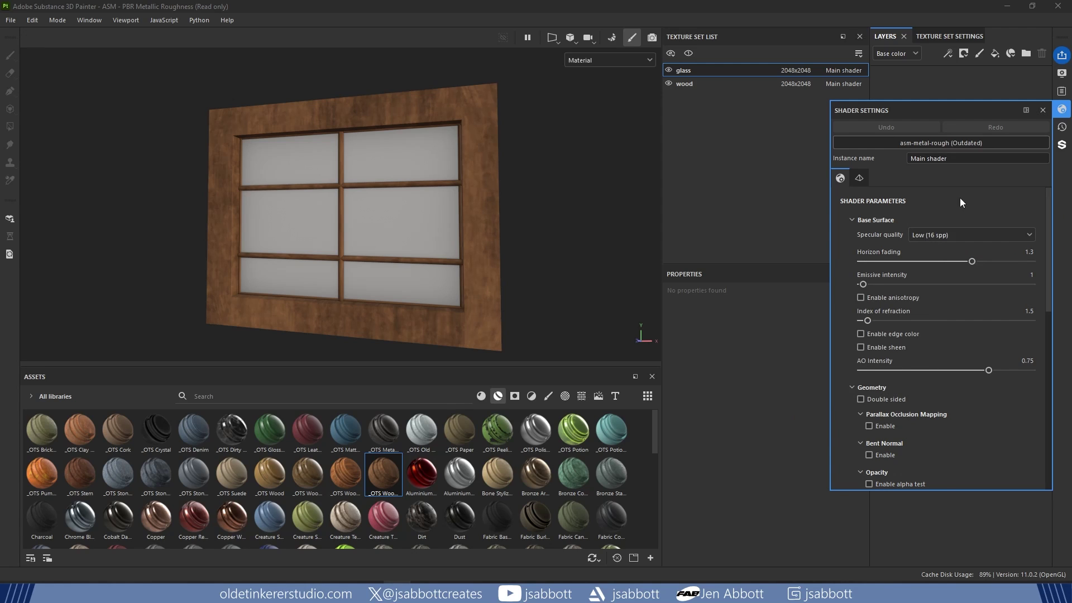
- Add a fill layer named Glass and an Opacity channel to the glass texture set
click(994, 53)
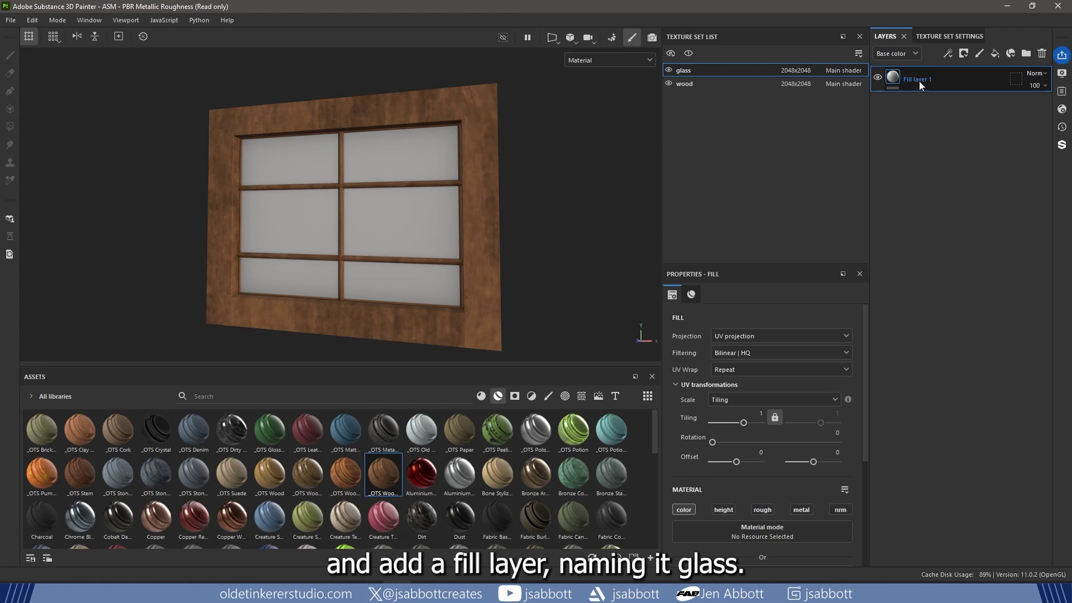
double_click(919, 79)
text(Glass)
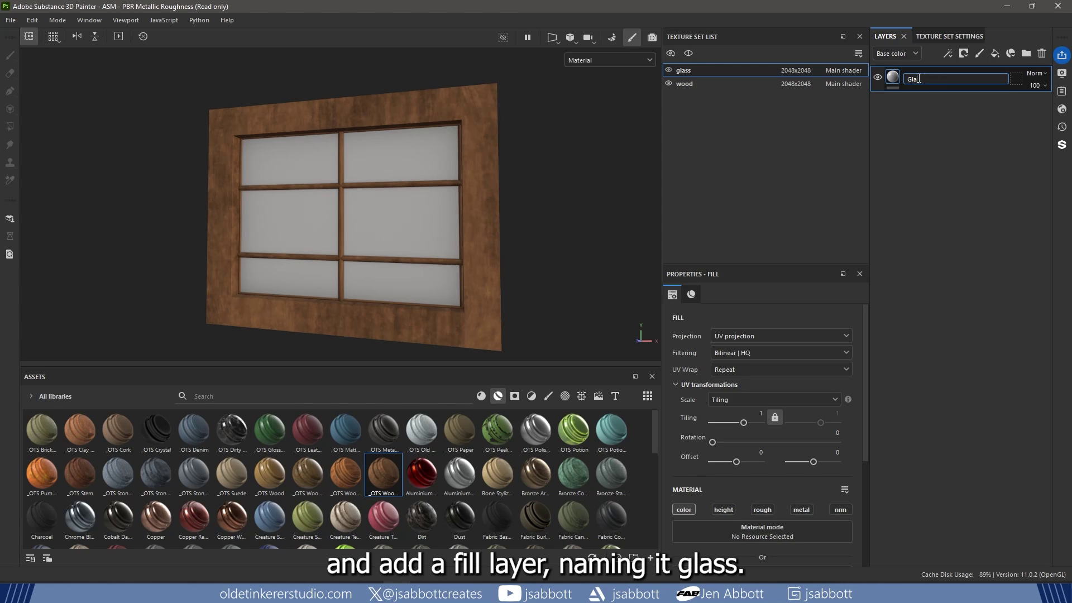
key(Return)
click(947, 37)
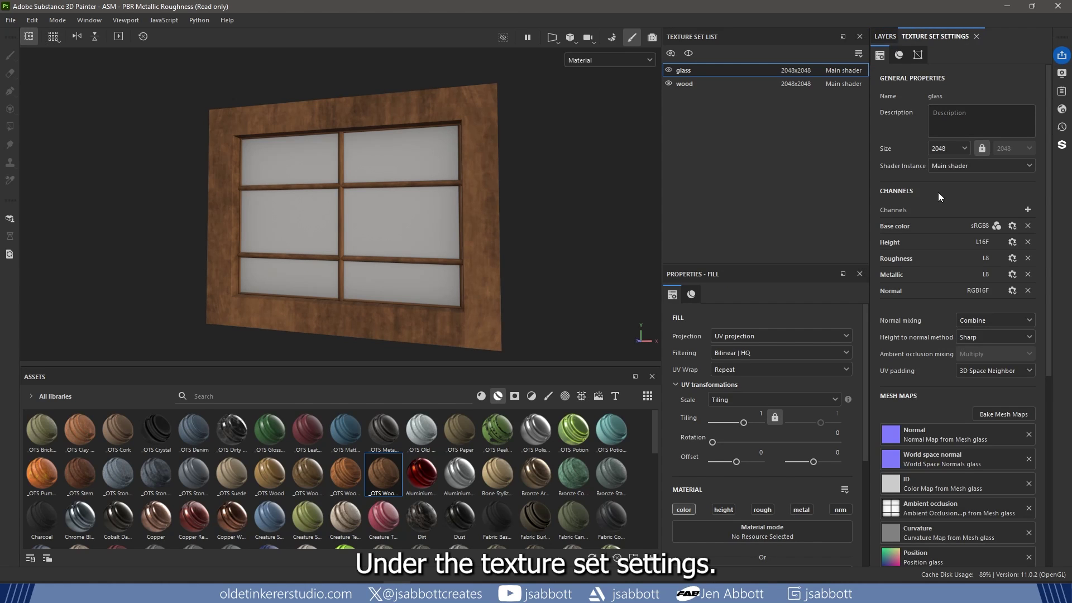
click(1027, 209)
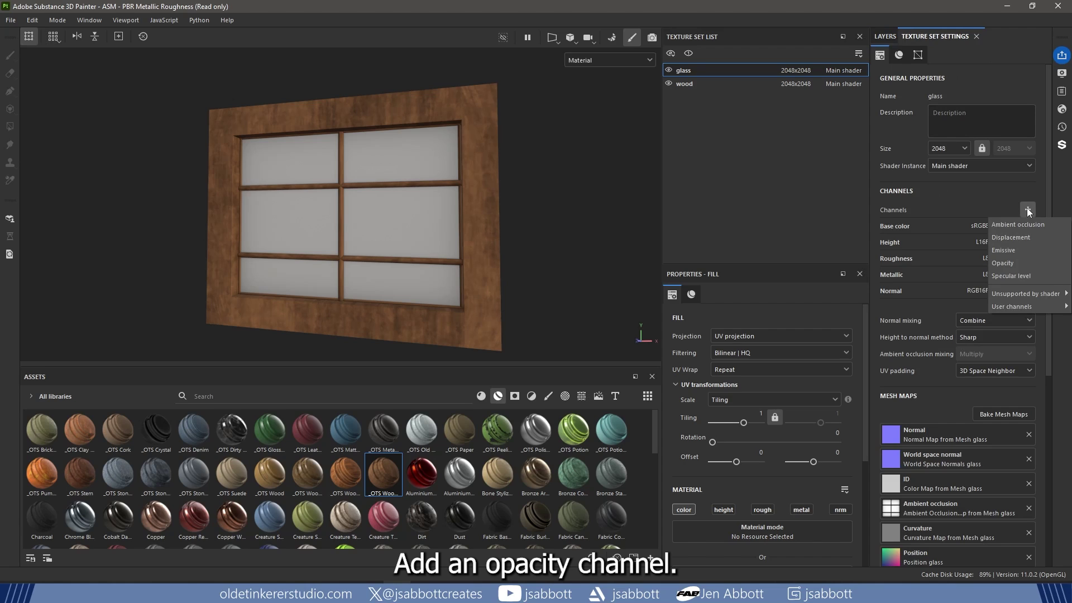
click(1019, 262)
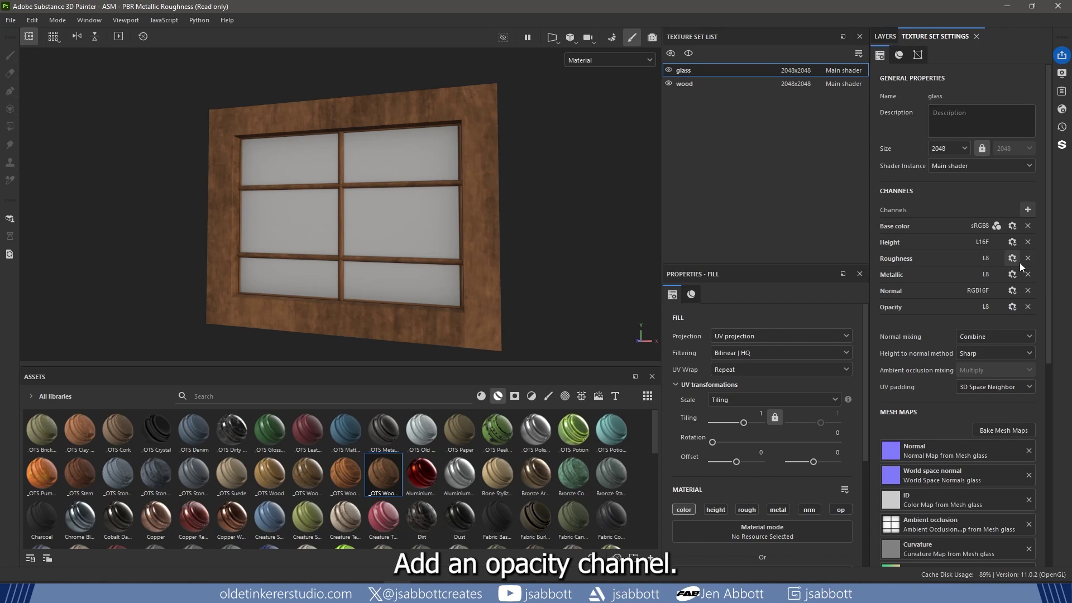
click(885, 37)
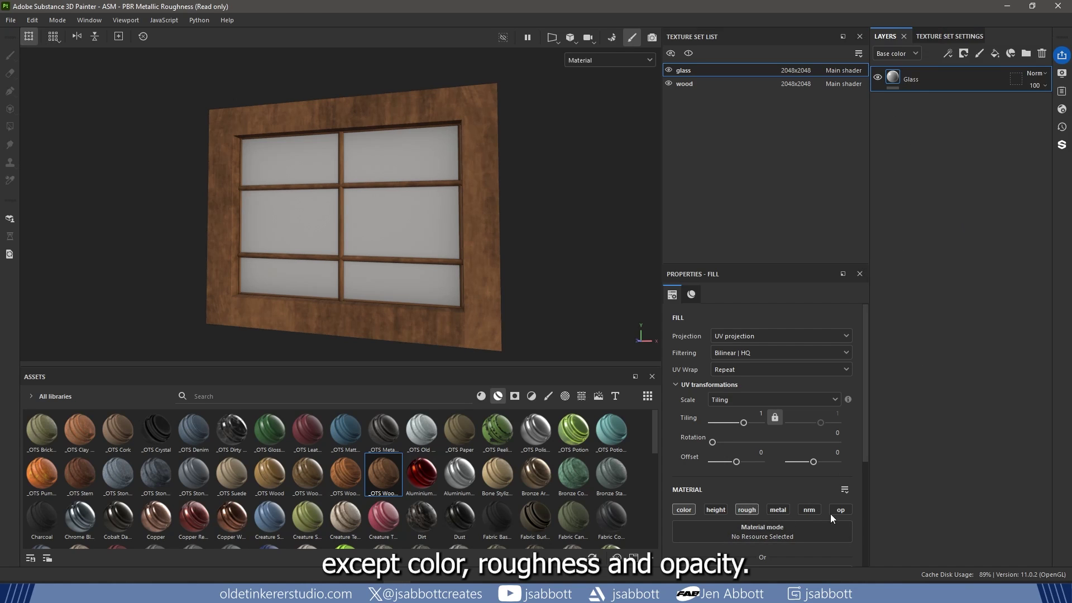
- Darken the Glass base colour to dark gray and set its opacity to 0.15
scroll(804, 448, down, 3)
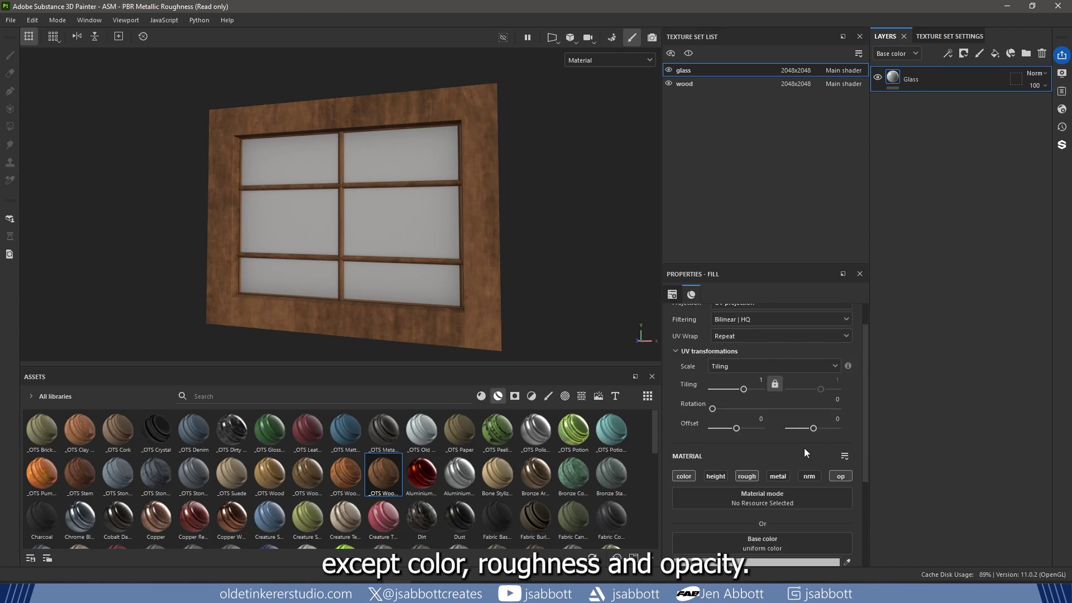
click(769, 496)
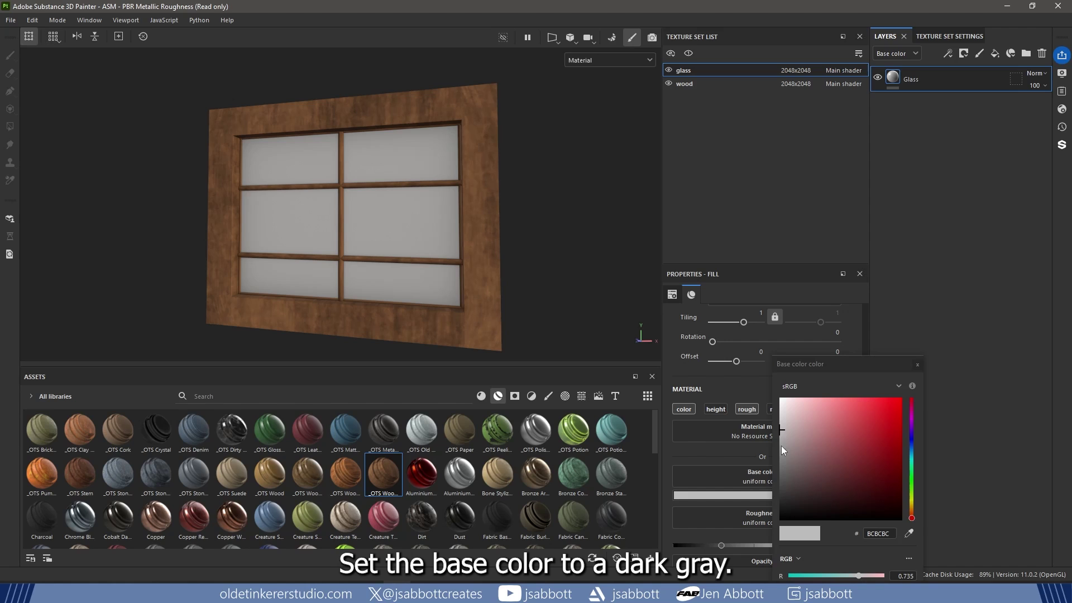
drag(783, 428, 782, 496)
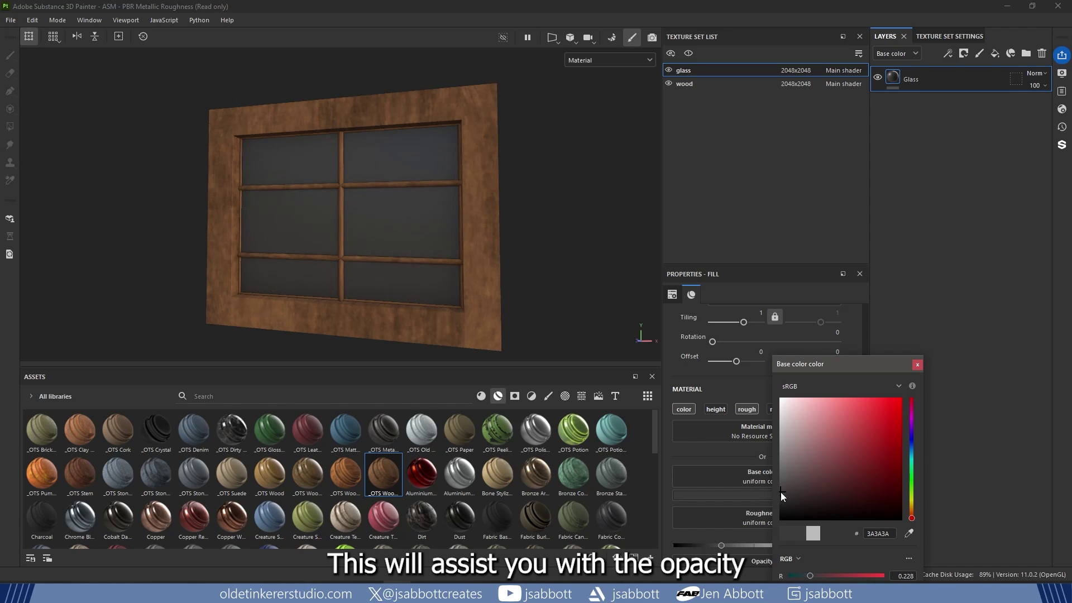
click(917, 366)
scroll(742, 552, down, 2)
key(Return)
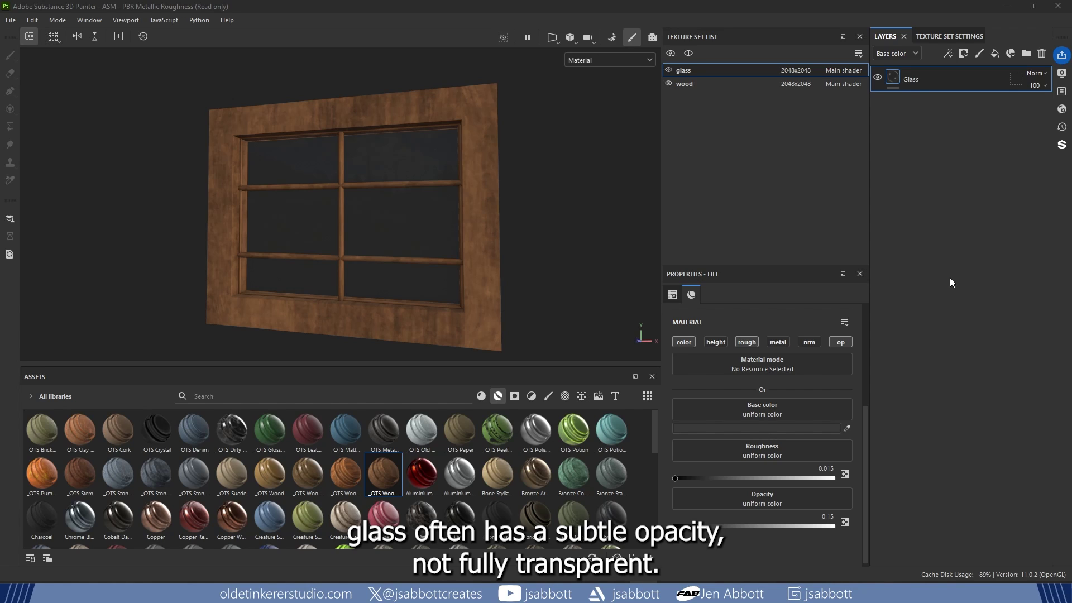
- Set the Glass layer's roughness to 0.015
click(825, 468)
text(0.3)
key(Return)
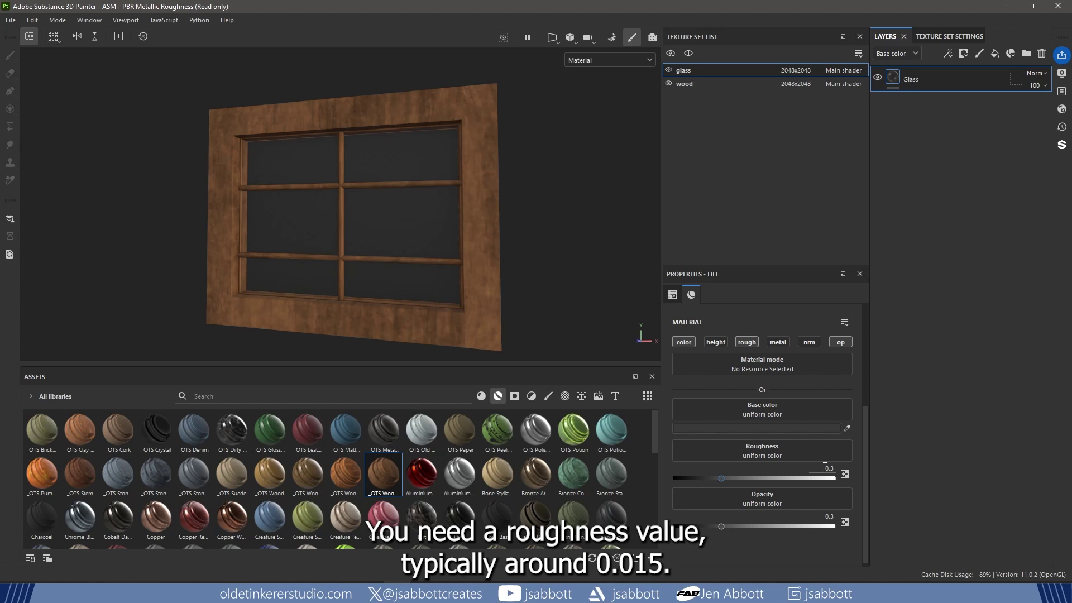
click(825, 468)
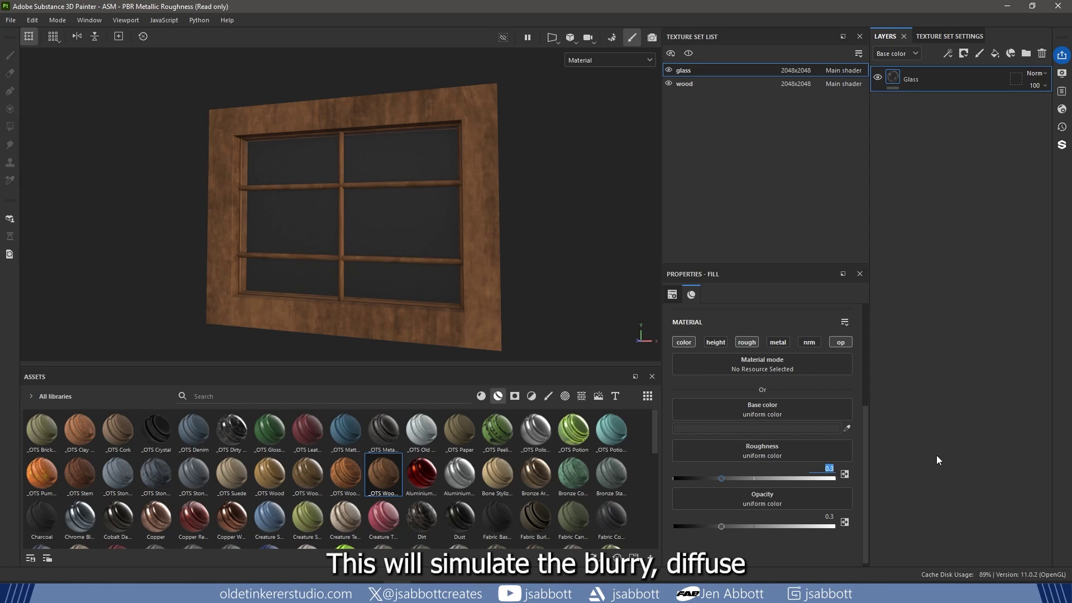
text(.015)
key(Return)
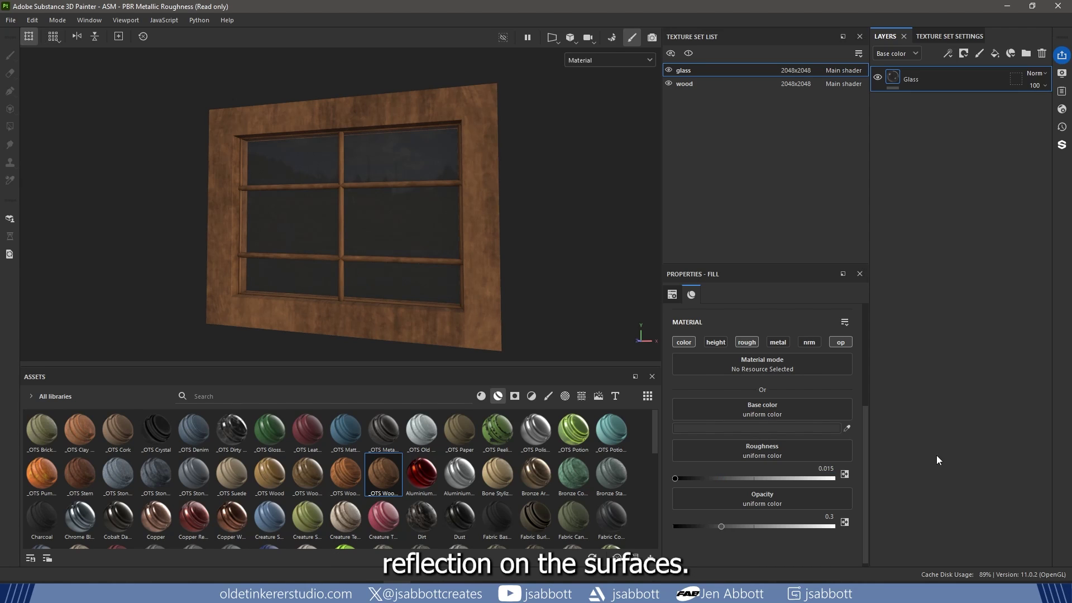
- Add a fill layer named Scratches above Glass with roughness and opacity channels enabled
click(994, 53)
double_click(920, 82)
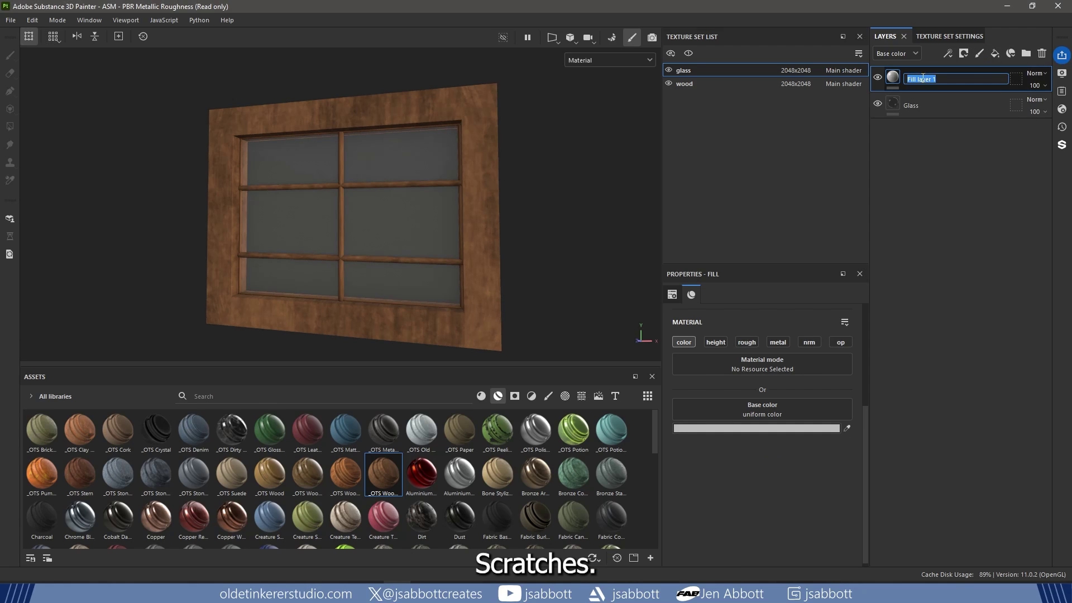
text(Scratches)
key(Return)
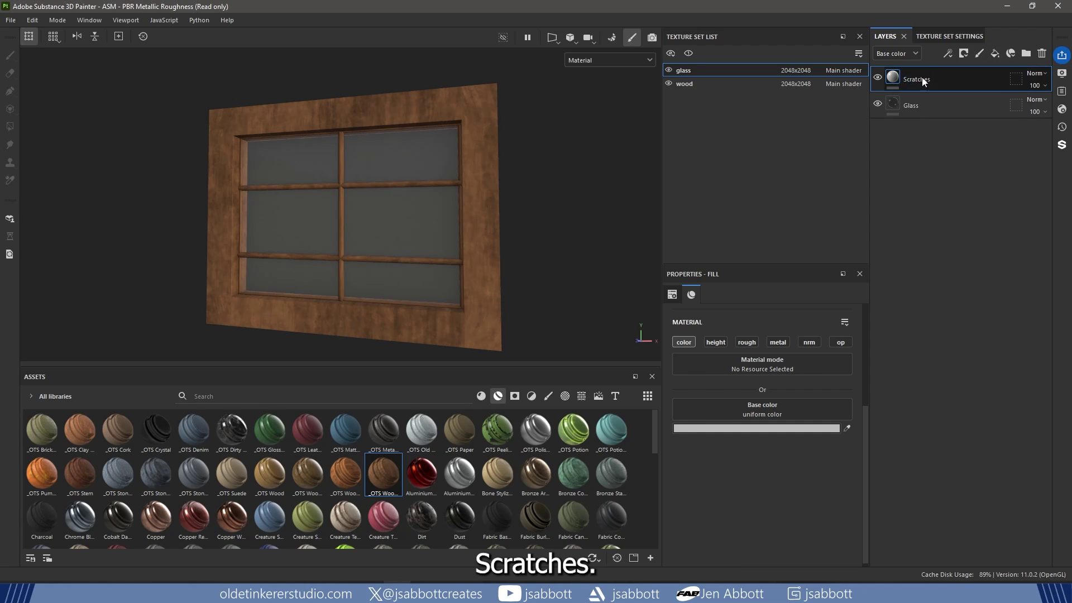
click(742, 342)
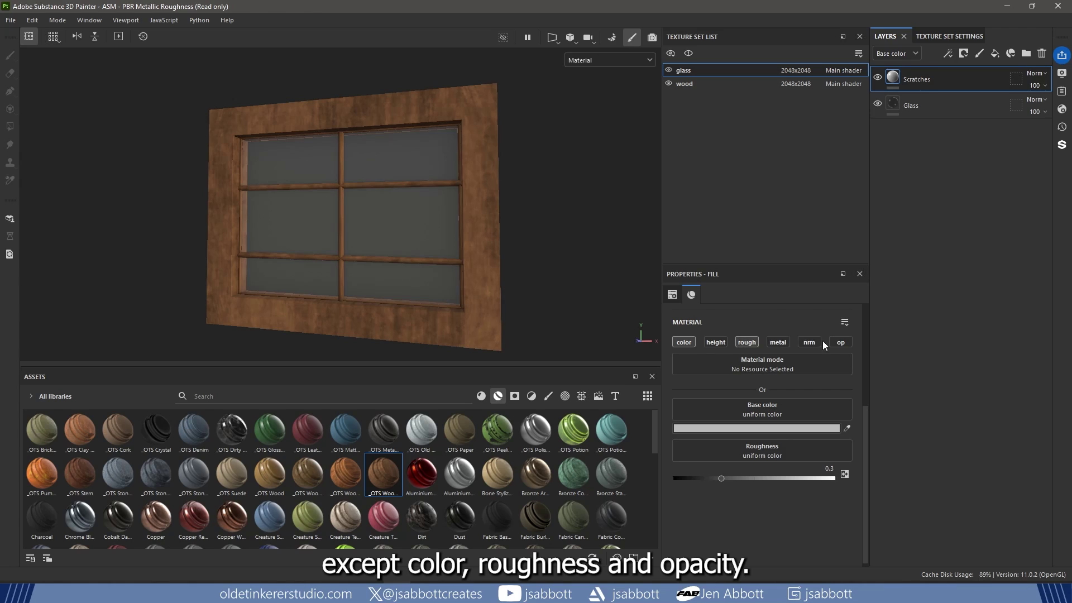
click(837, 342)
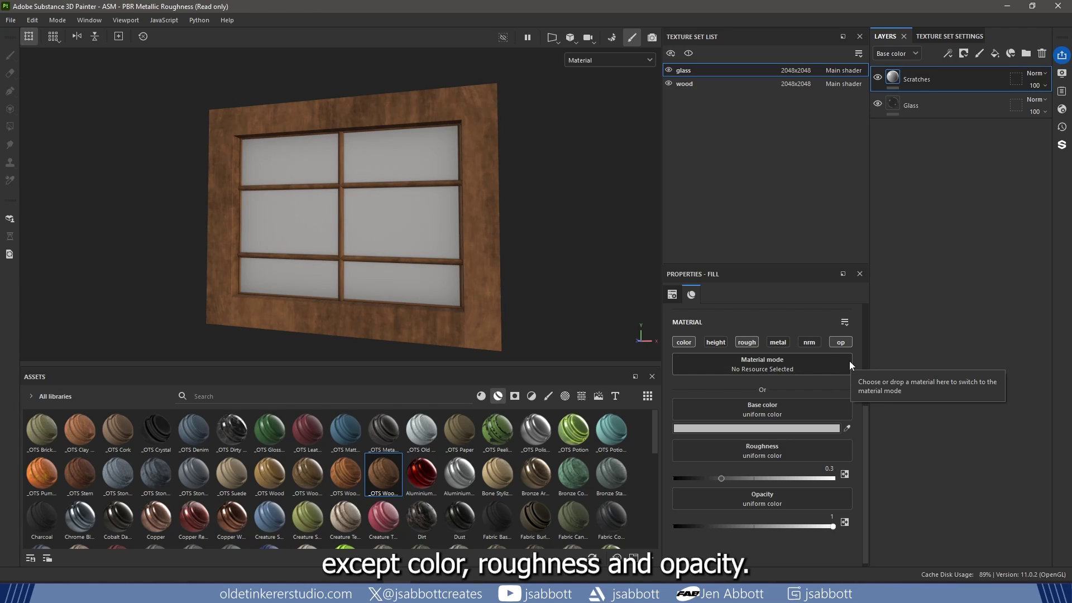
- Make the Scratches base color dark gray (474747) and give it a black mask
click(750, 429)
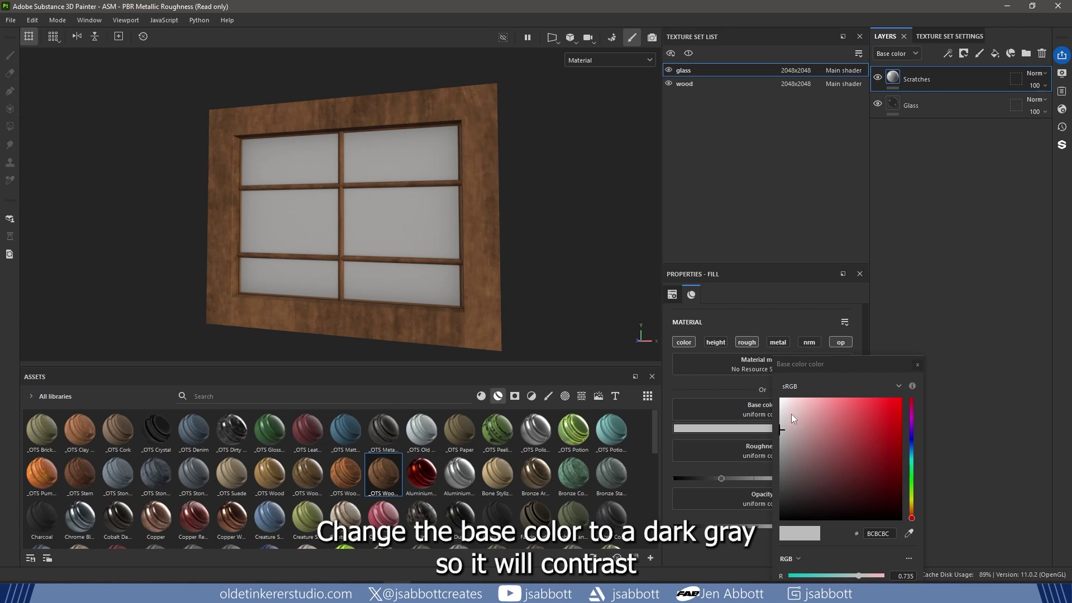
click(781, 427)
drag(780, 433, 778, 487)
click(916, 366)
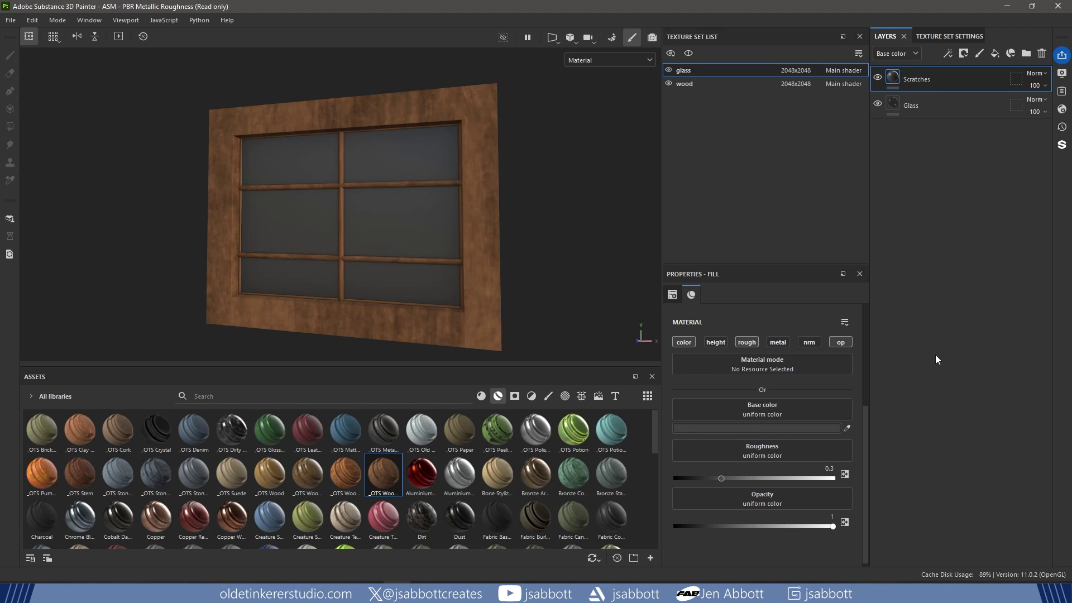
right_click(945, 82)
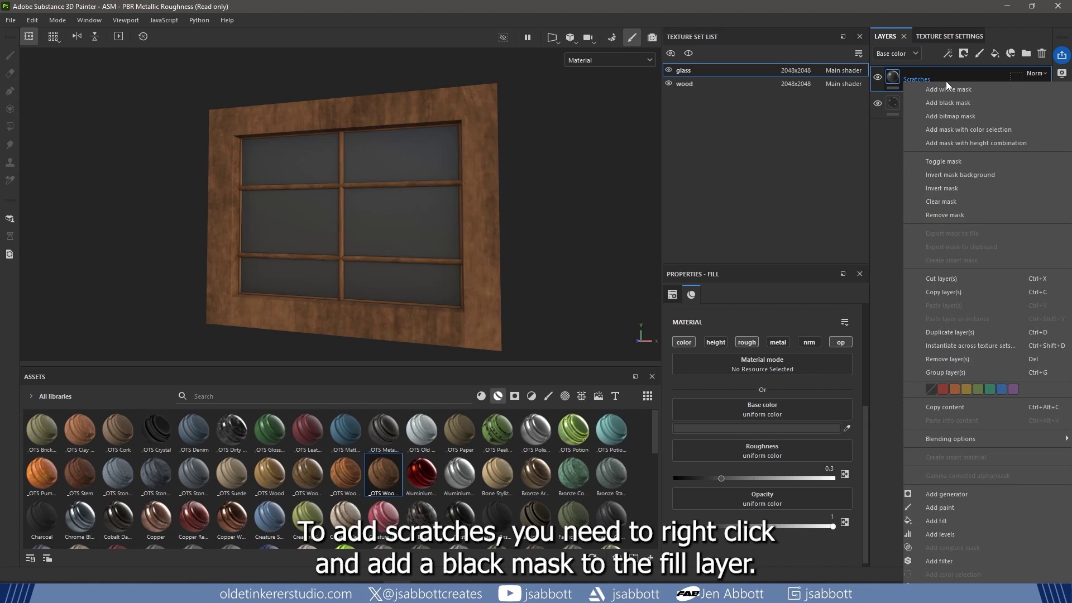
click(951, 106)
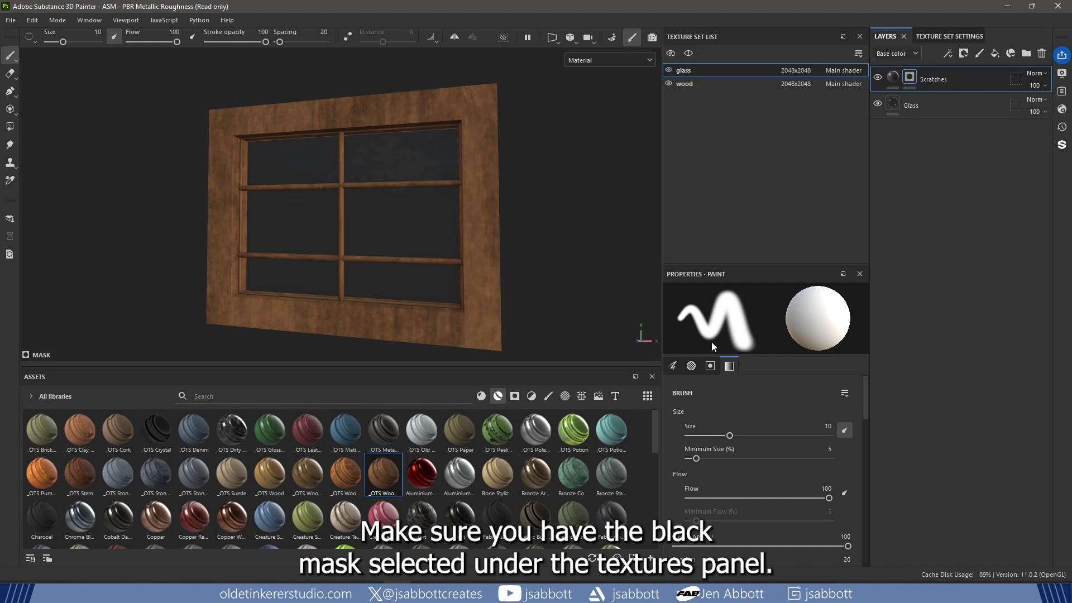
- Find the 'grunge scratches rough' texture and drop it into the Scratches mask's Grayscale slot
click(580, 397)
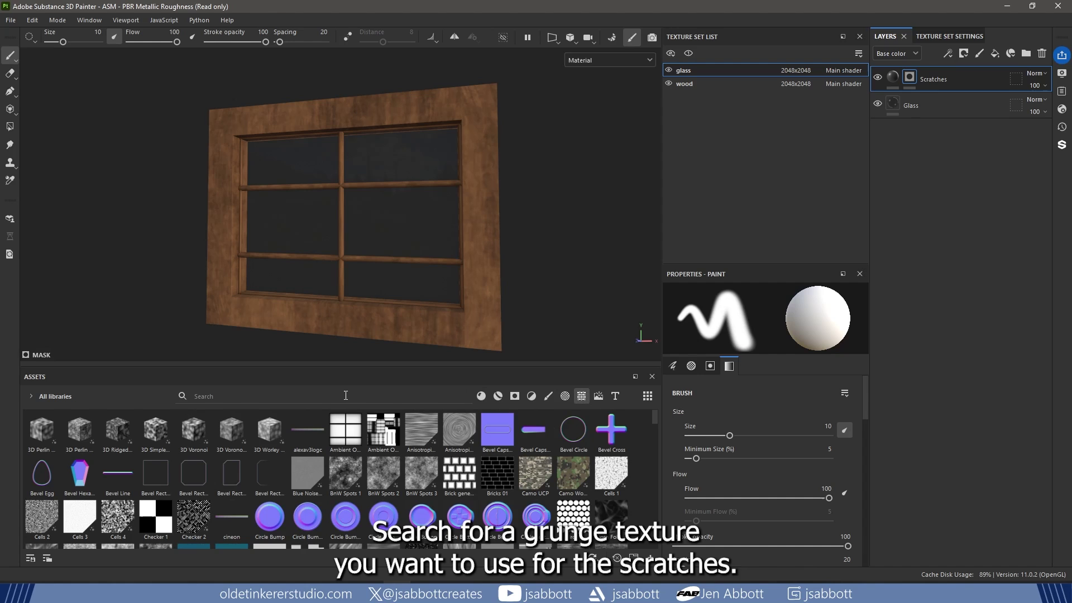
click(345, 395)
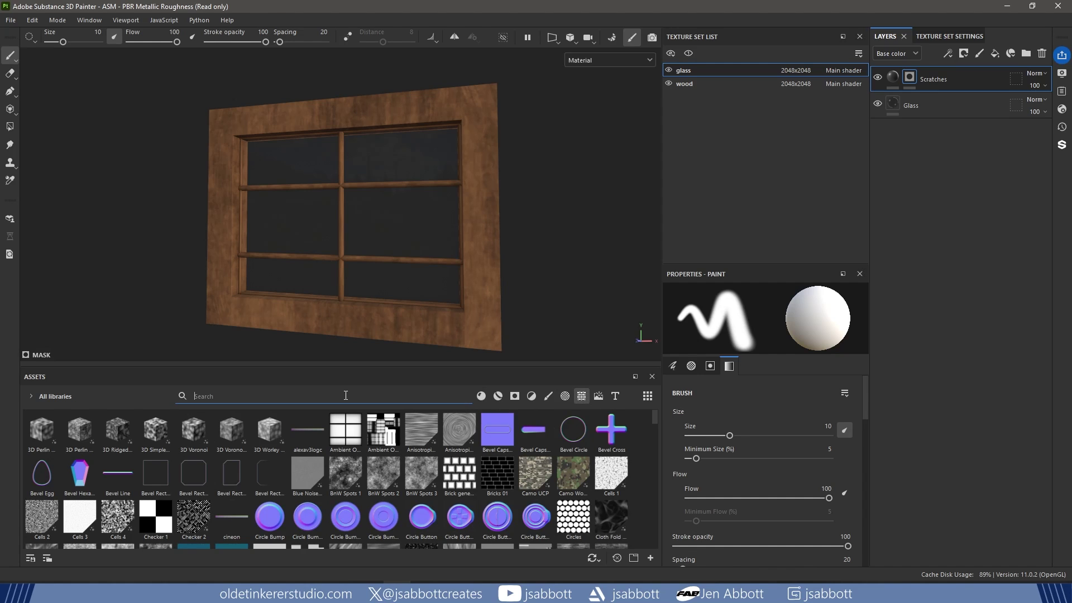
text(grun)
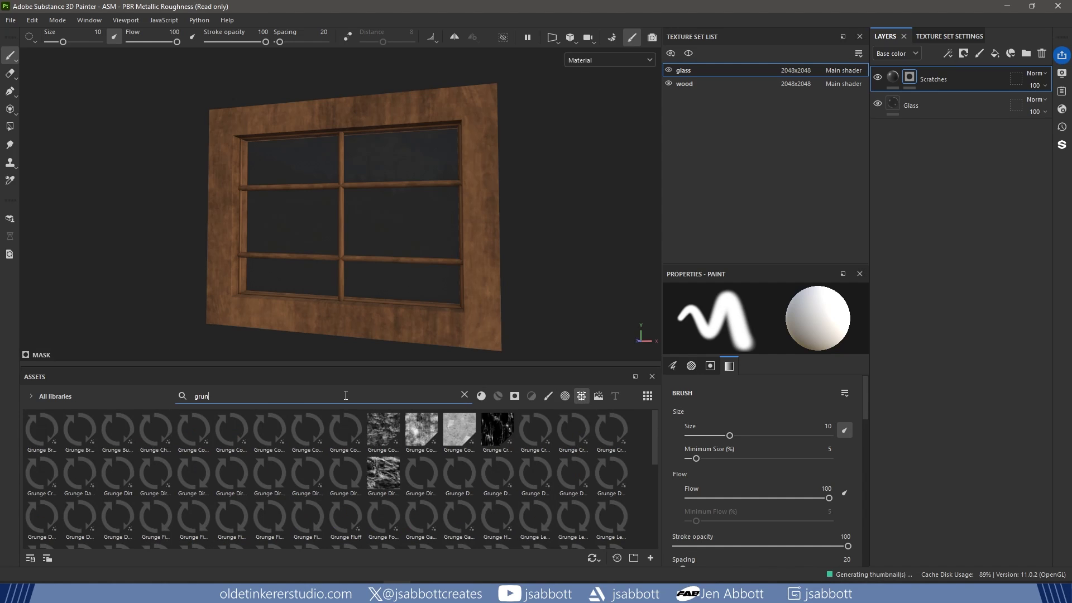
text(ge scrat)
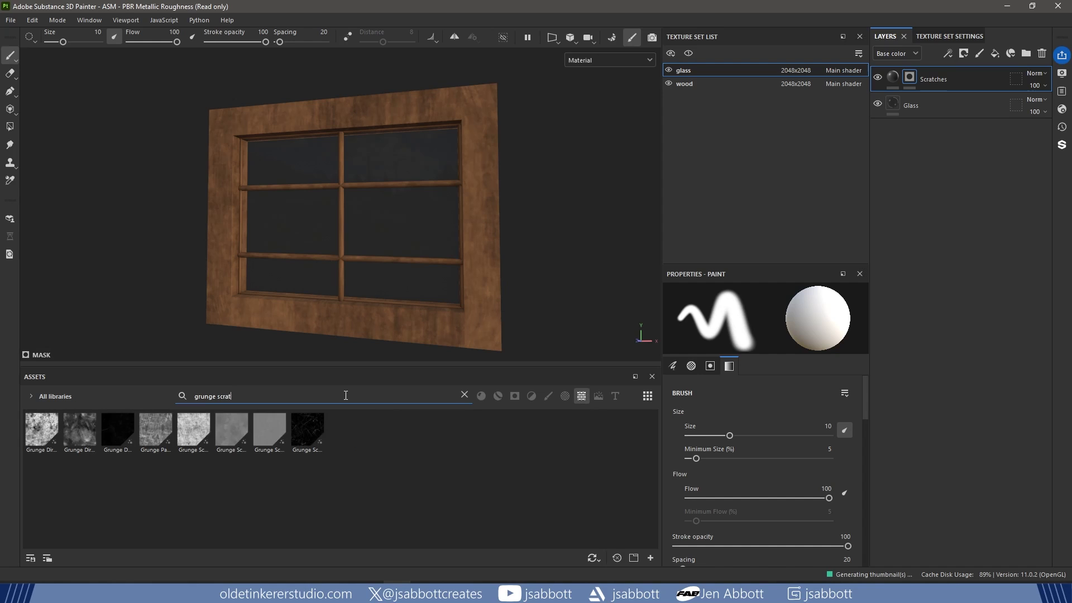
text(ches rough)
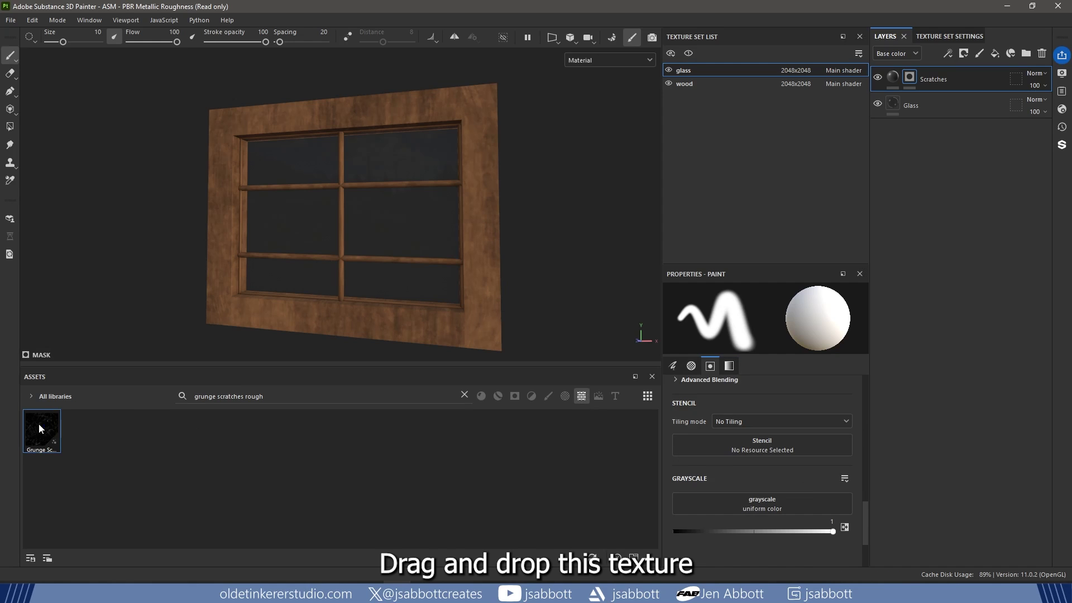
drag(39, 426, 739, 504)
scroll(483, 254, up, 5)
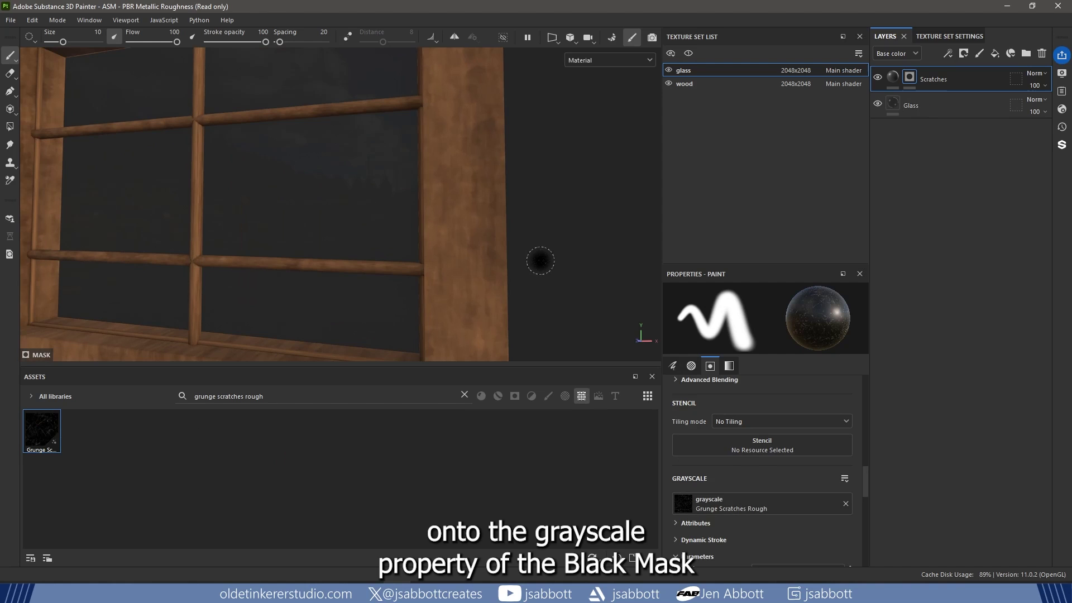
- Bring up the Scratches fill settings and its tiling value
click(893, 77)
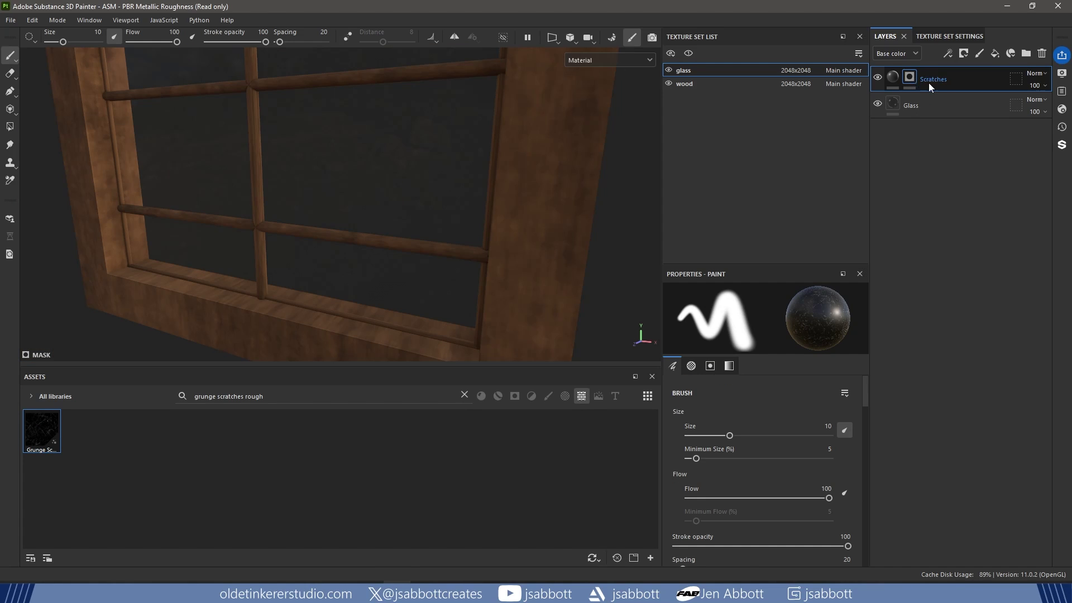
click(893, 77)
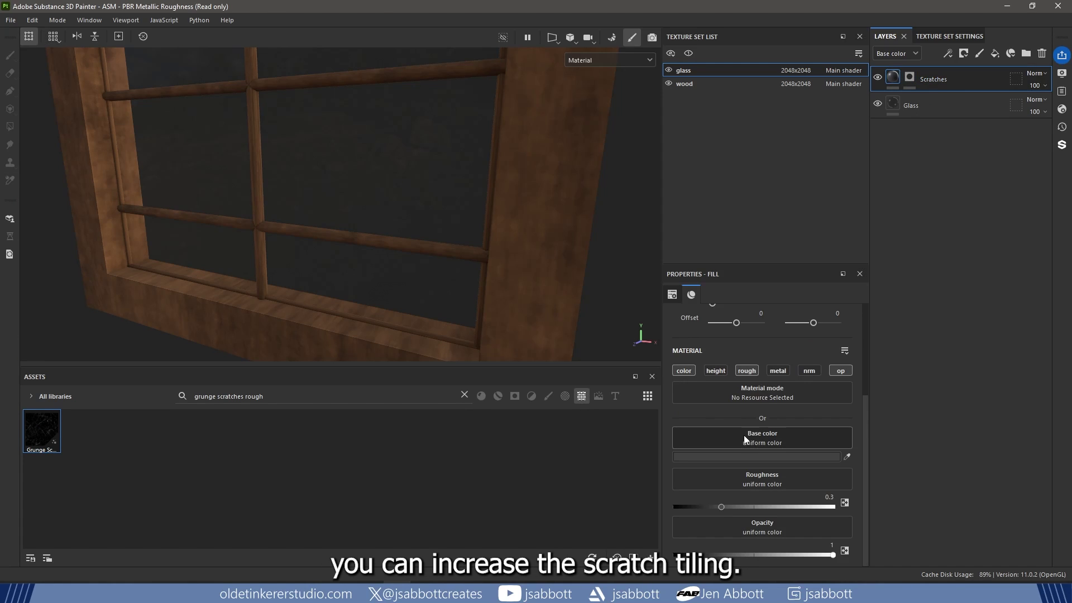
scroll(802, 424, up, 3)
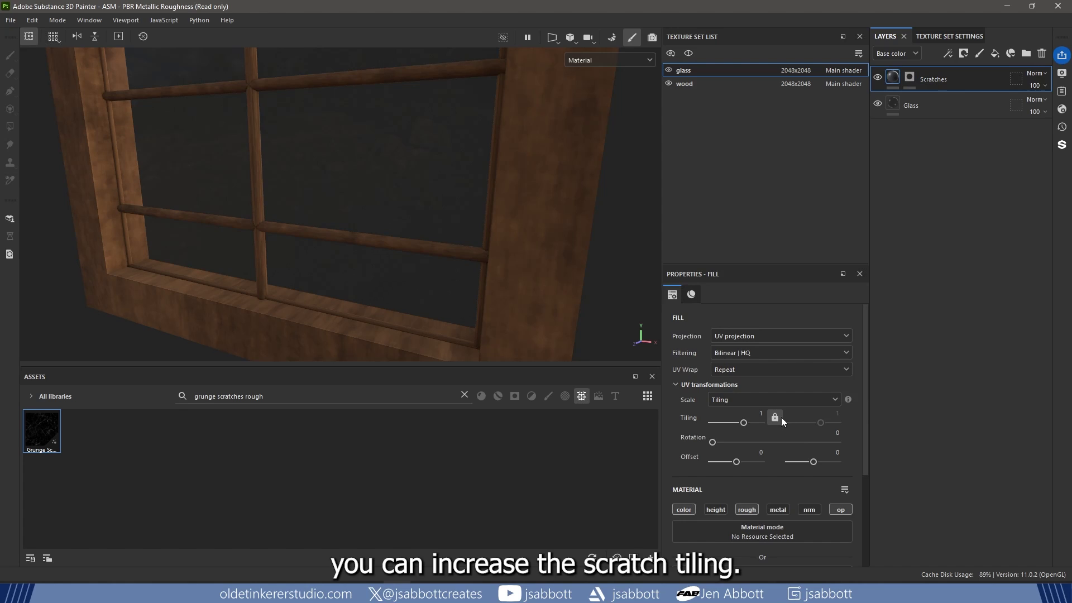
click(758, 413)
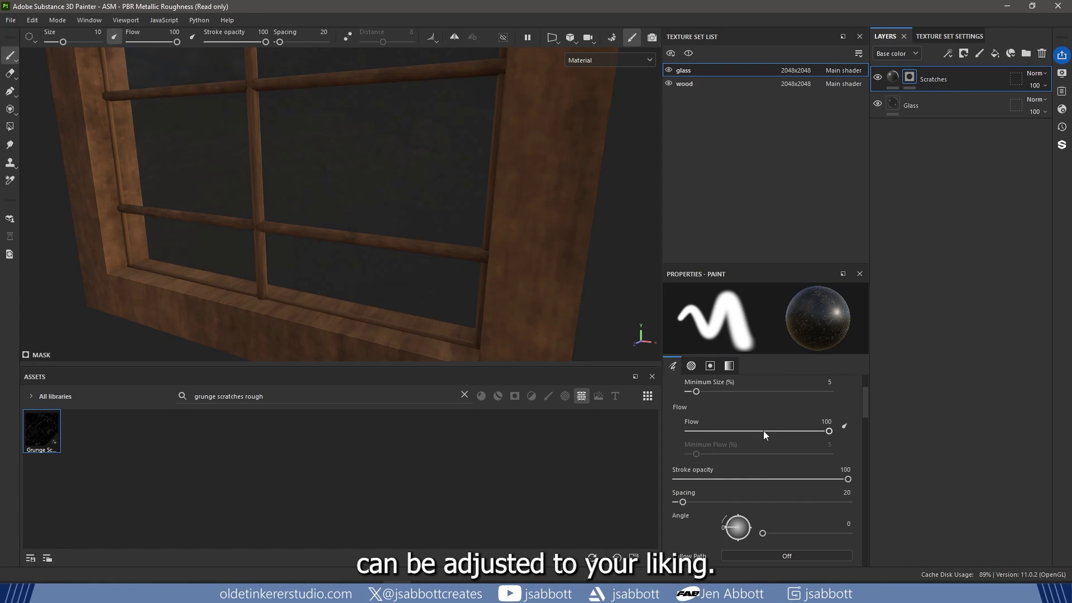
scroll(763, 433, down, 10)
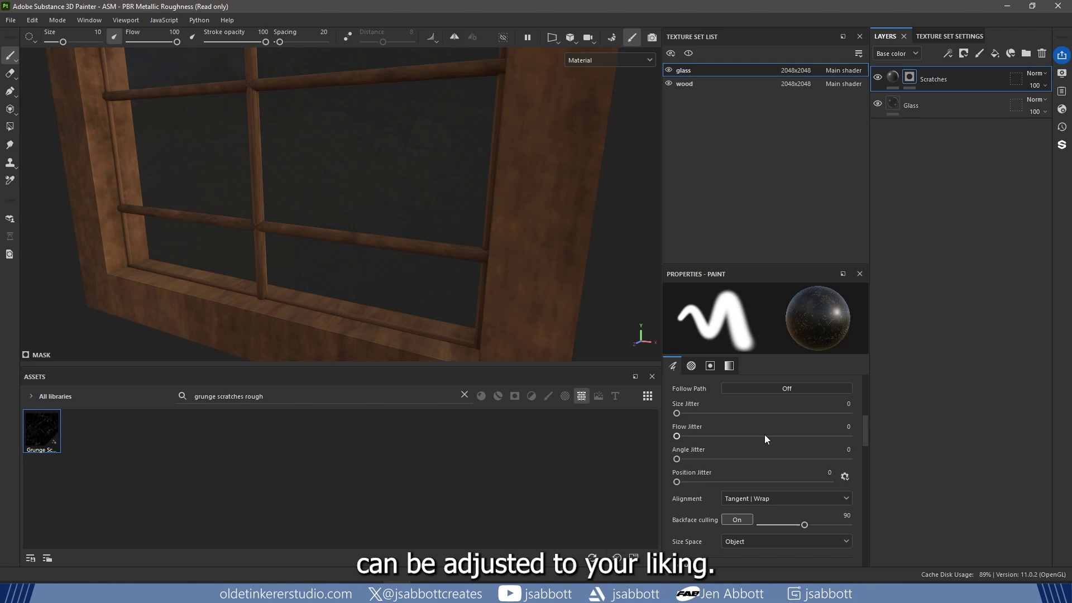
scroll(766, 437, down, 4)
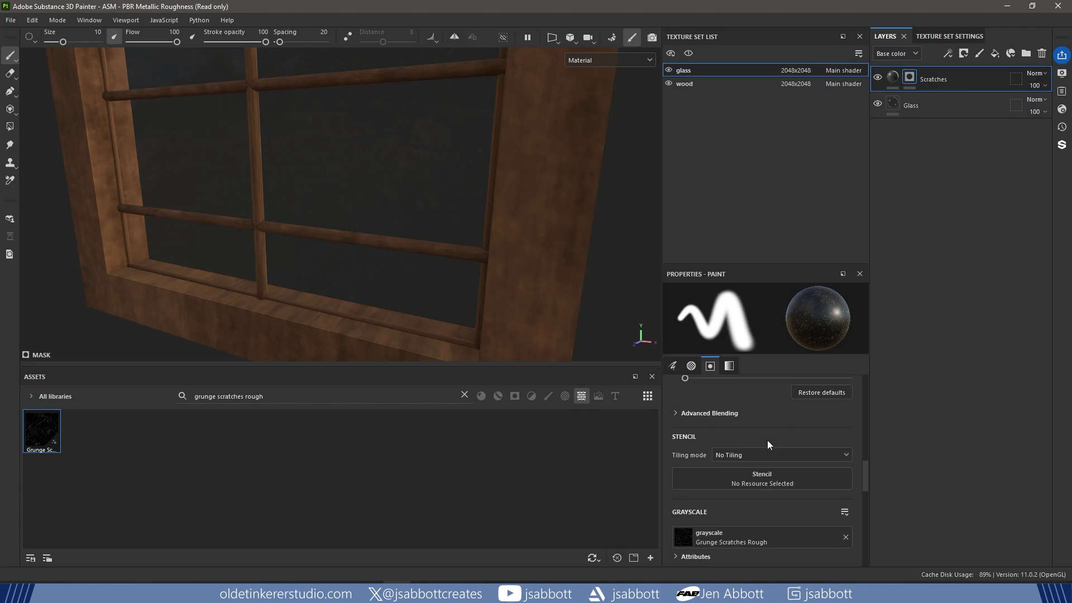
scroll(767, 441, down, 5)
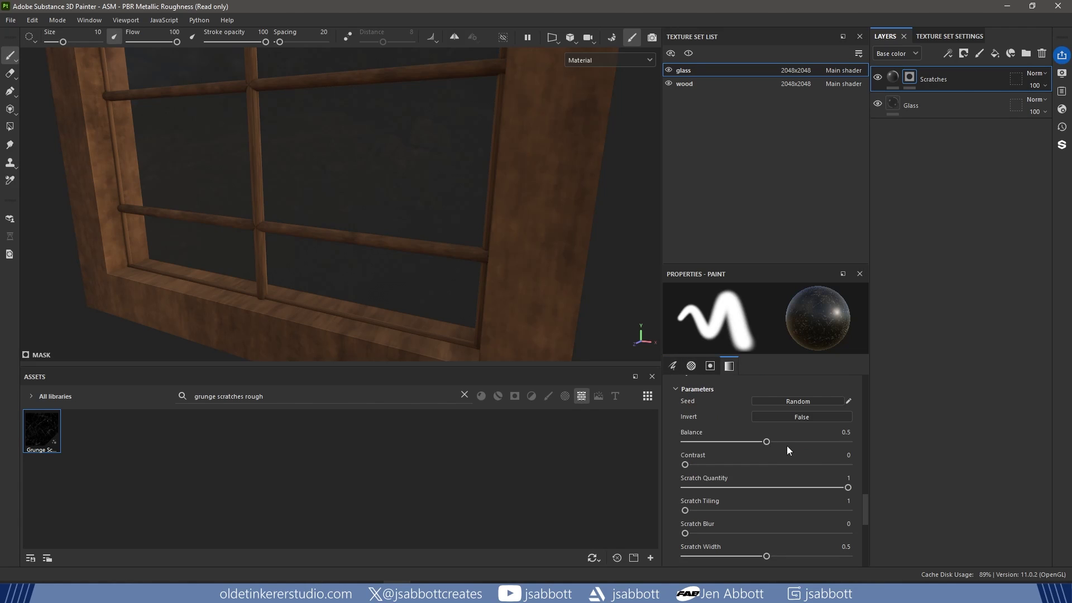
- Set the grunge Balance to 0.4, Contrast to 0.3 and Scratch Blur to 0.2
click(838, 434)
text(0.4)
key(Return)
click(837, 457)
text(.3)
key(Return)
click(847, 523)
text(.2)
key(Return)
- Duplicate Scratches, rename the copy Smudges, select its mask and clear the asset search
mouse_move(594, 282)
alt+mouse_down()
mouse_move(608, 342)
mouse_move(625, 357)
alt+mouse_up()
click(968, 83)
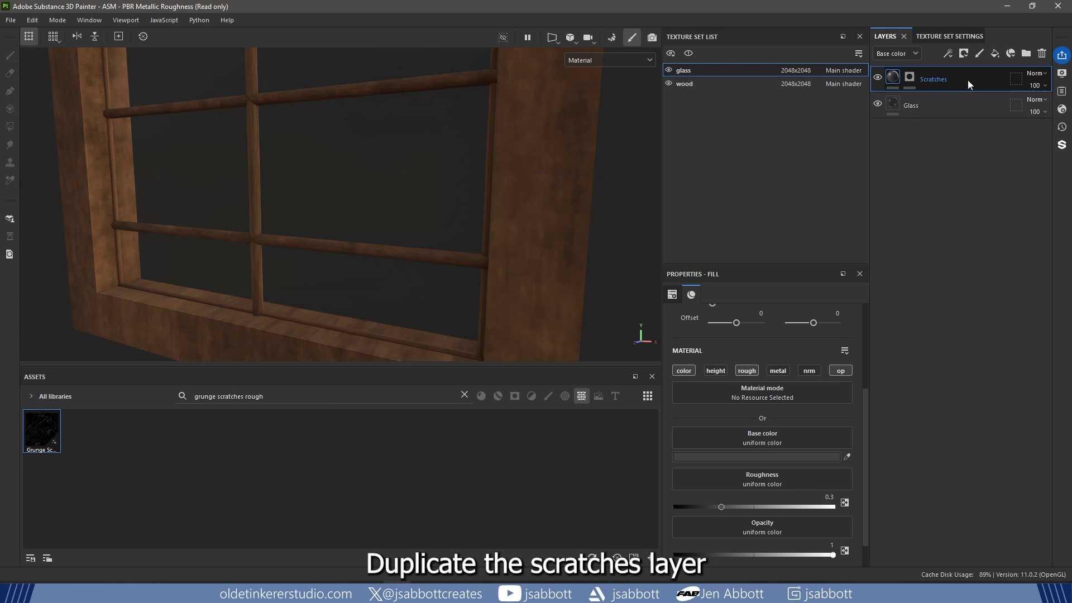
key(ctrl+d)
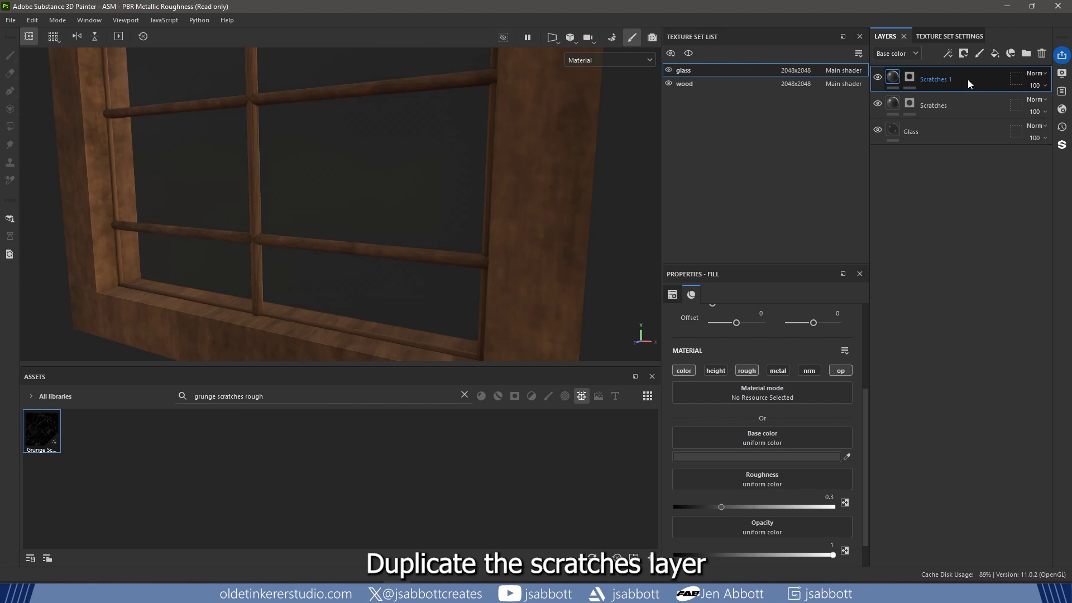
double_click(926, 79)
text(Smudges)
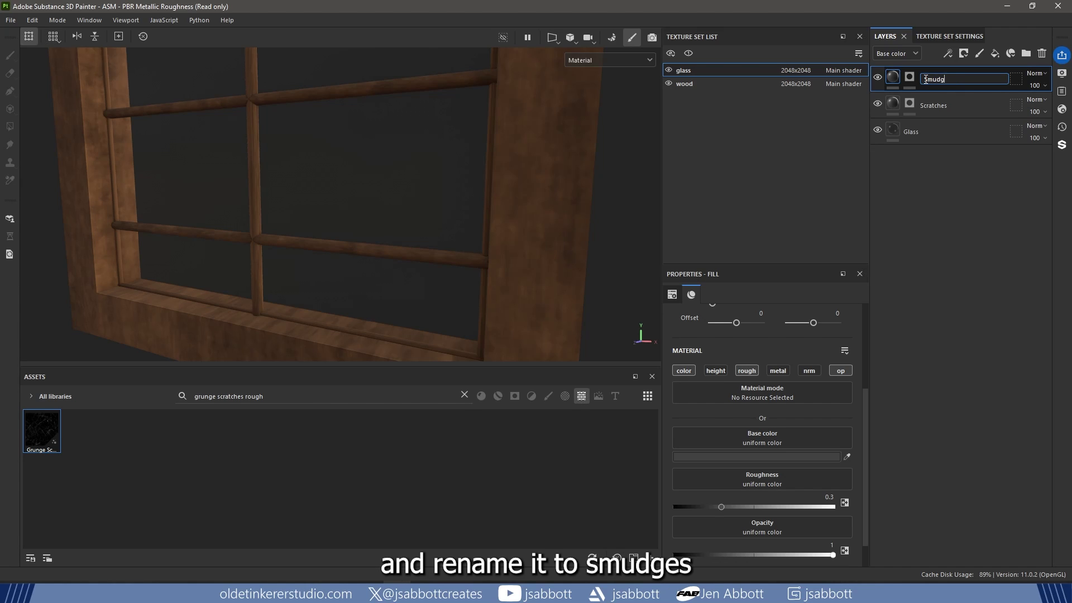
key(Return)
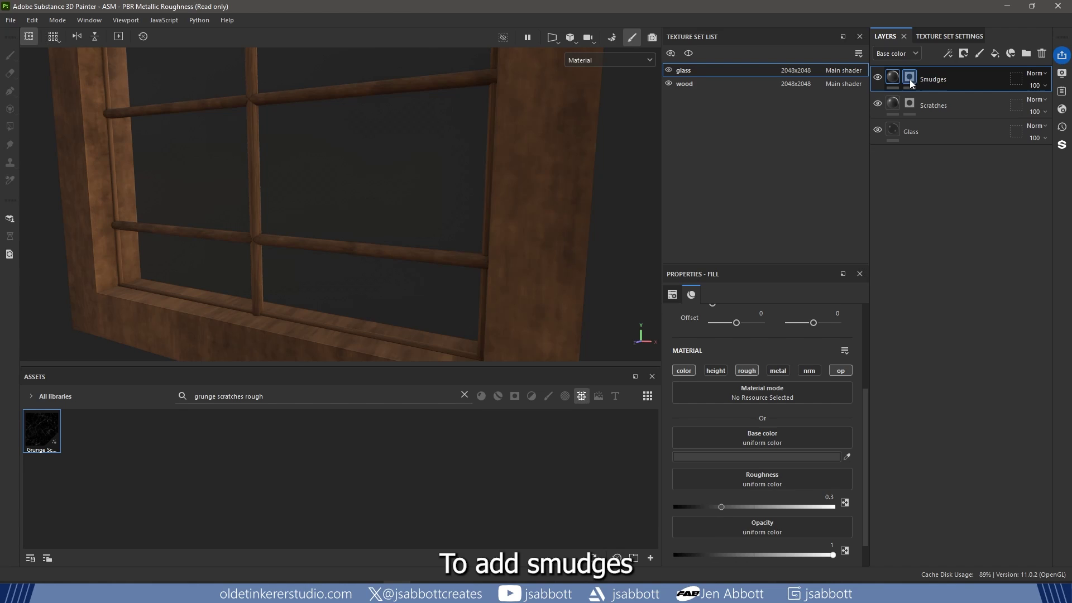
click(909, 78)
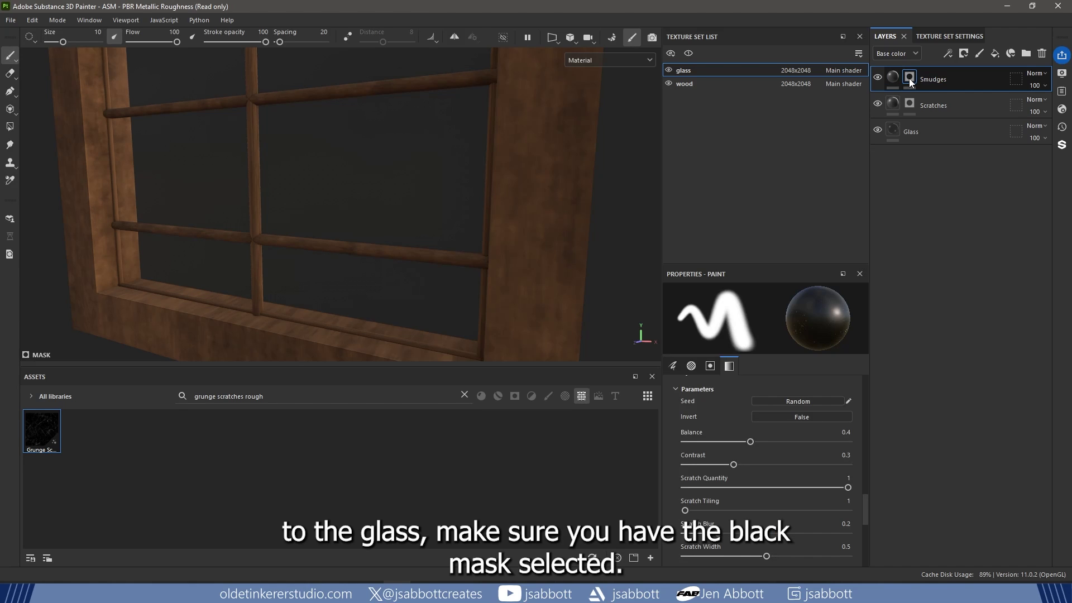
click(464, 396)
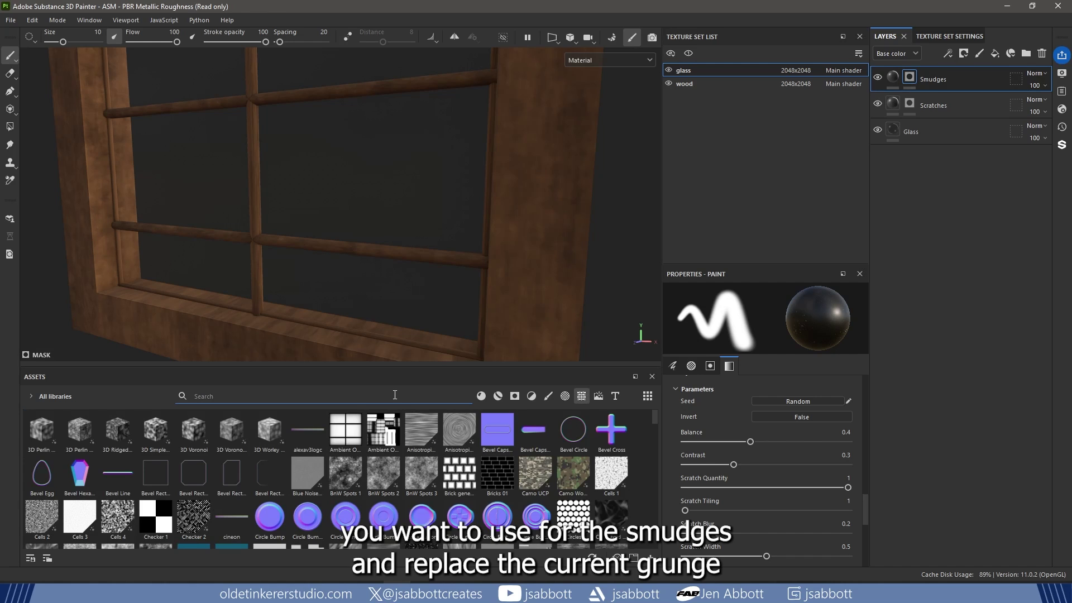
- Drop Grunge Dusty Powder Soft into the Smudges mask's Grayscale slot and show the Smudges fill settings
text(grunge du)
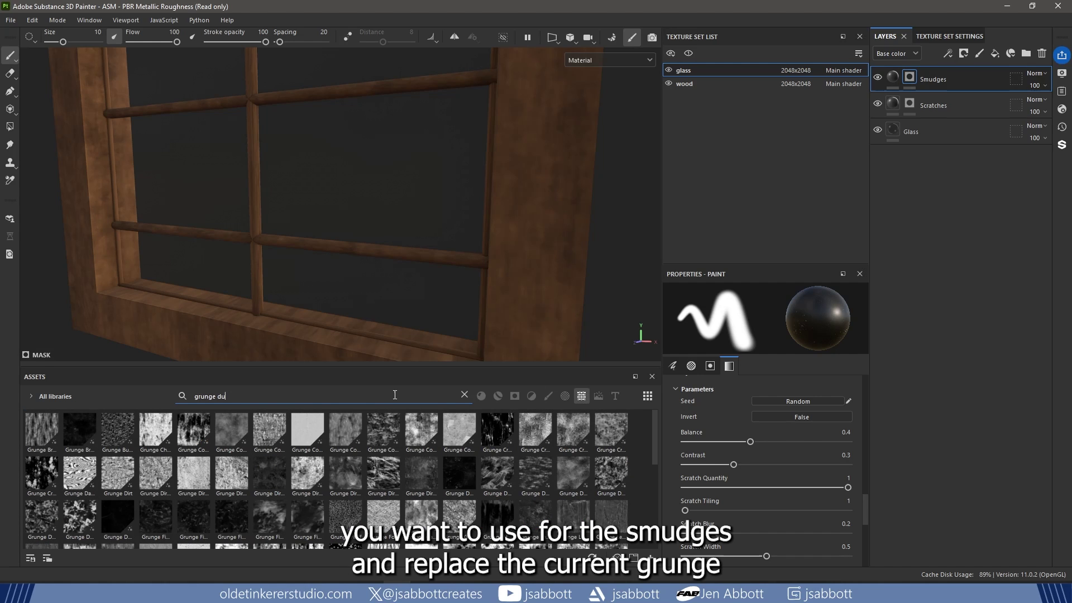
text(sty pow)
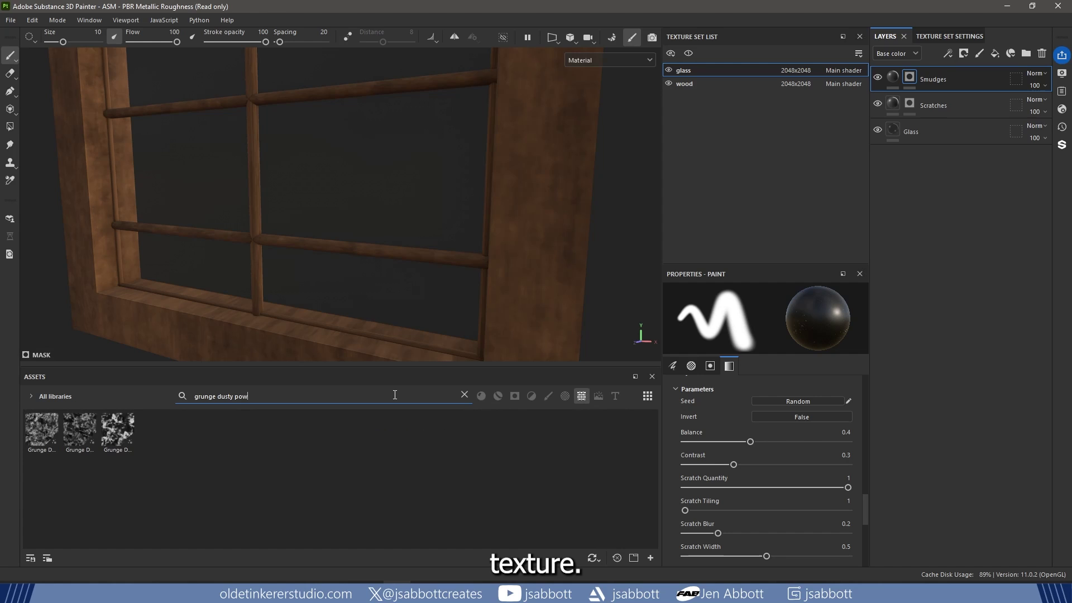
text(der soft)
click(39, 427)
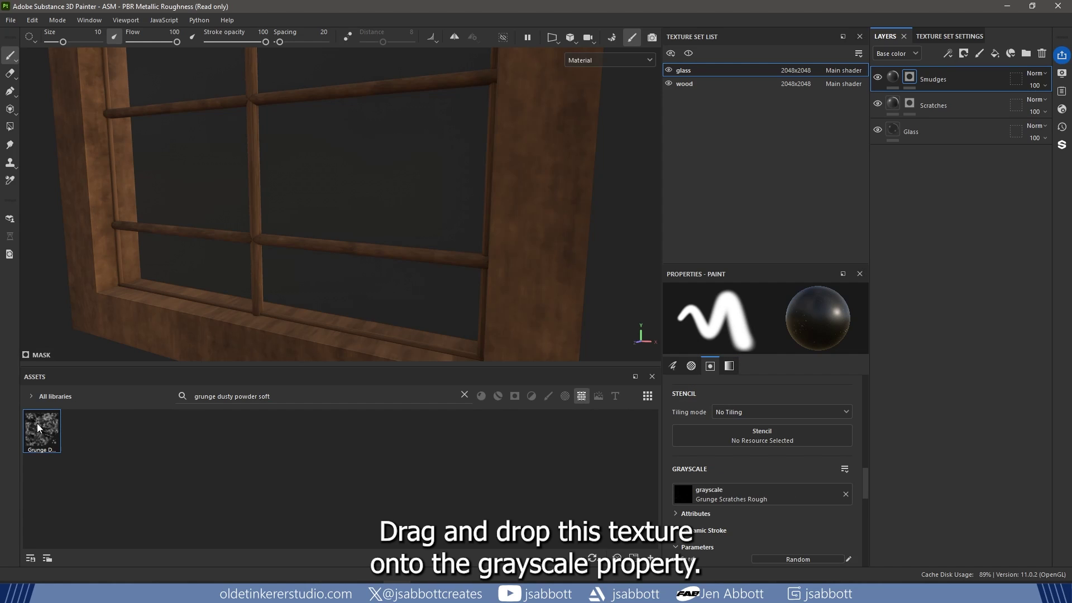
drag(39, 427, 718, 491)
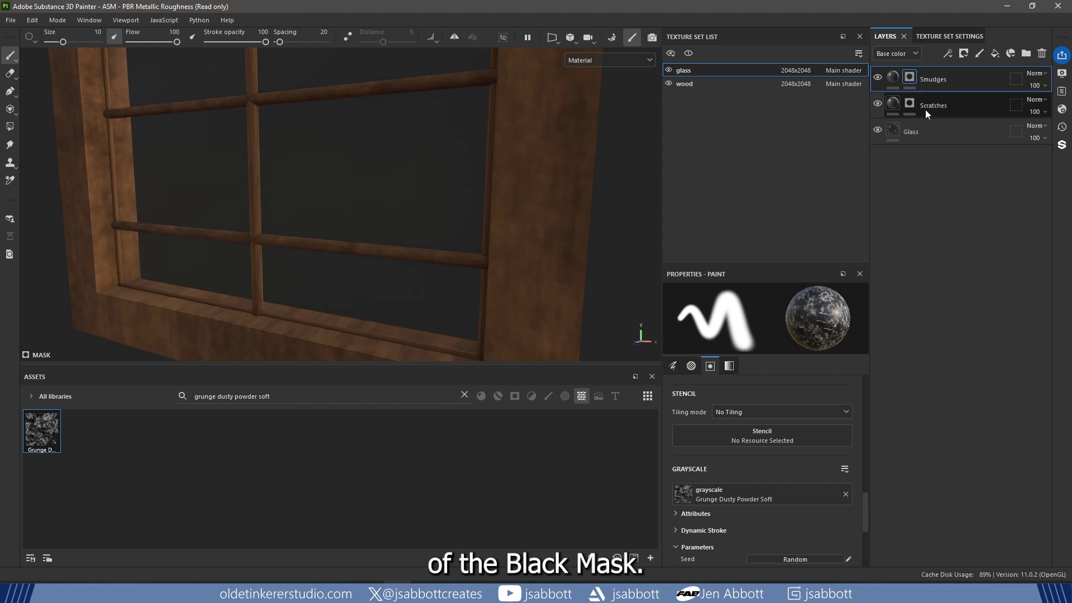
click(893, 76)
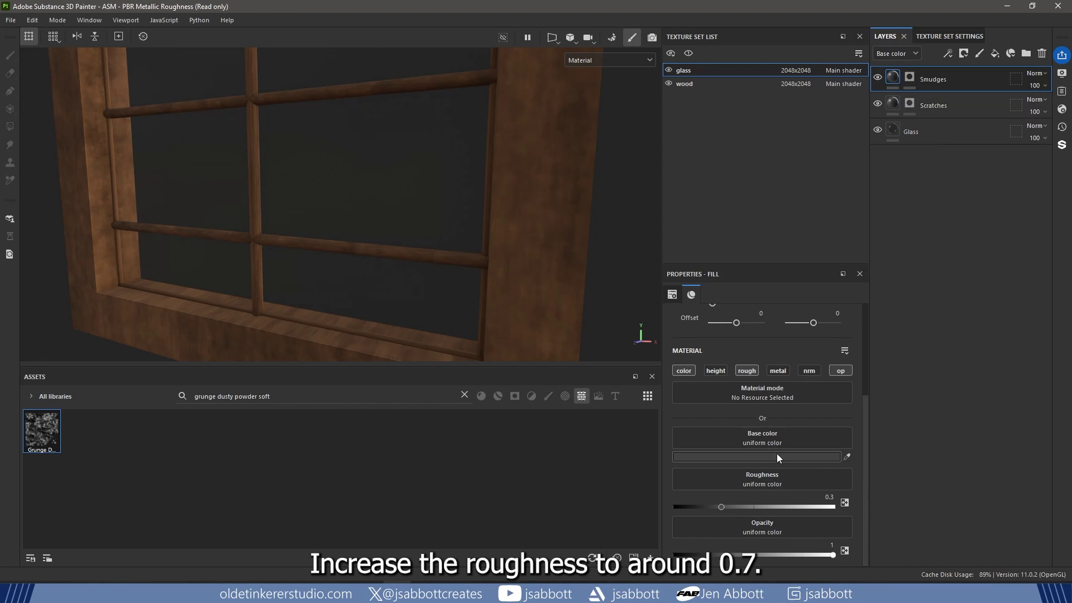
- Set Smudges roughness to 0.7 and its mask grayscale Balance 0.45 and Contrast 0.1
double_click(823, 496)
key(BackSpace)
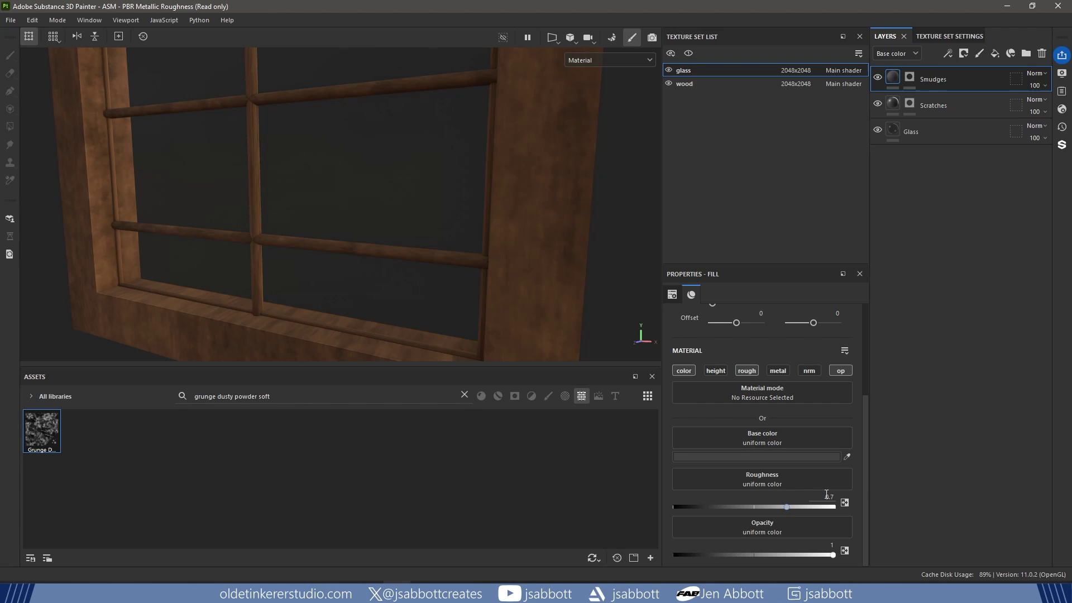
click(910, 77)
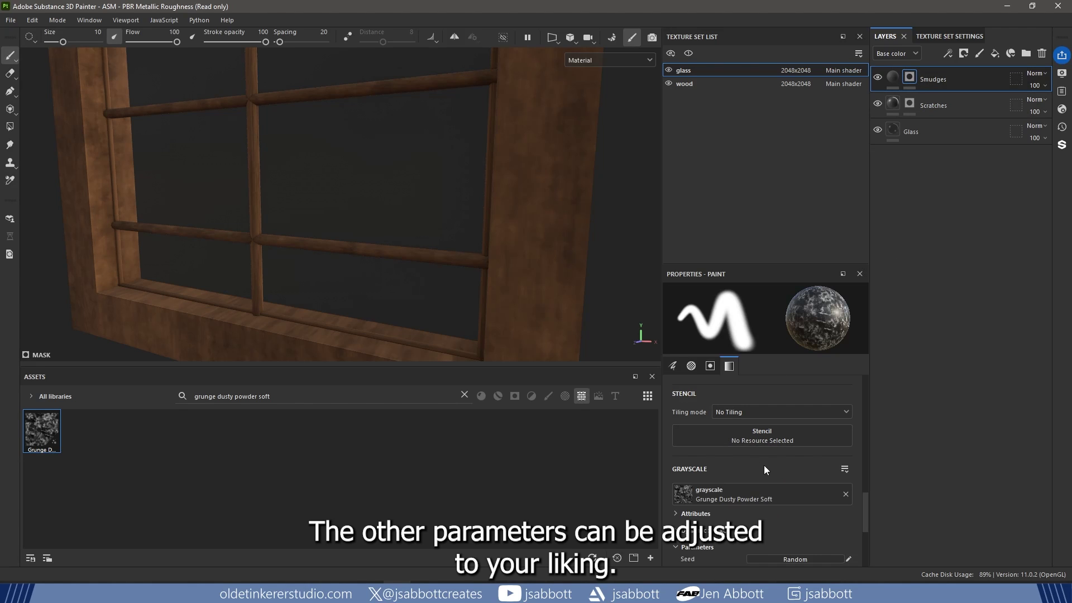
scroll(764, 469, down, 2)
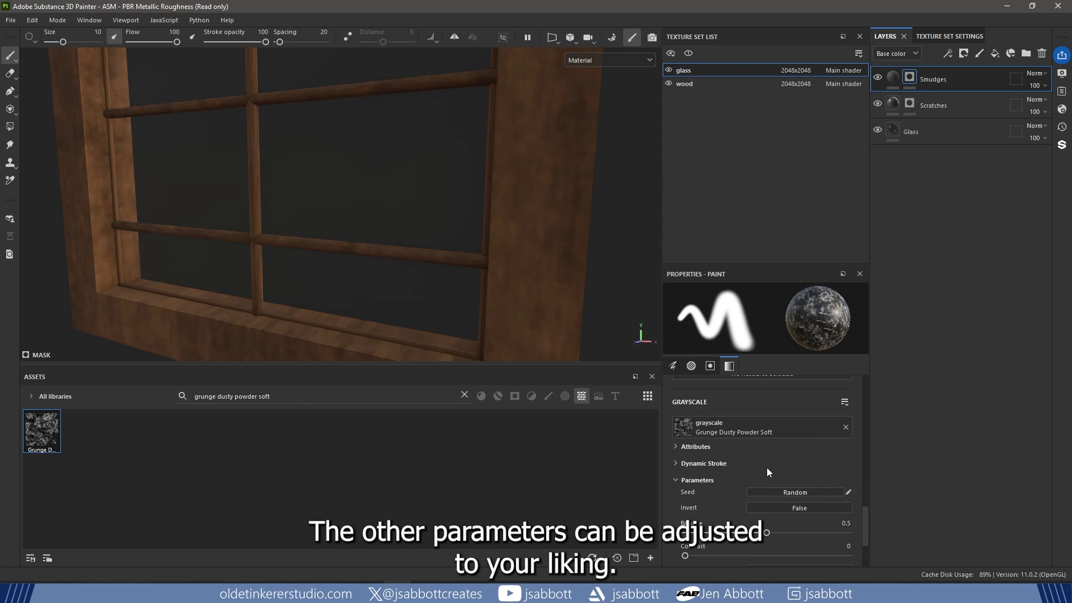
double_click(840, 523)
text(0.45)
key(Return)
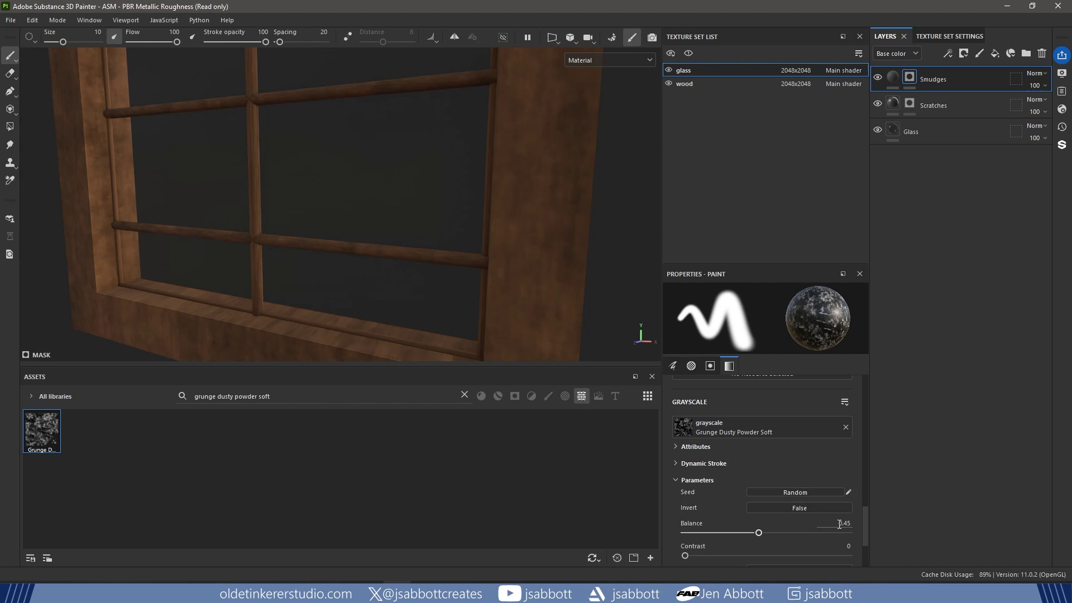
scroll(839, 524, down, 1)
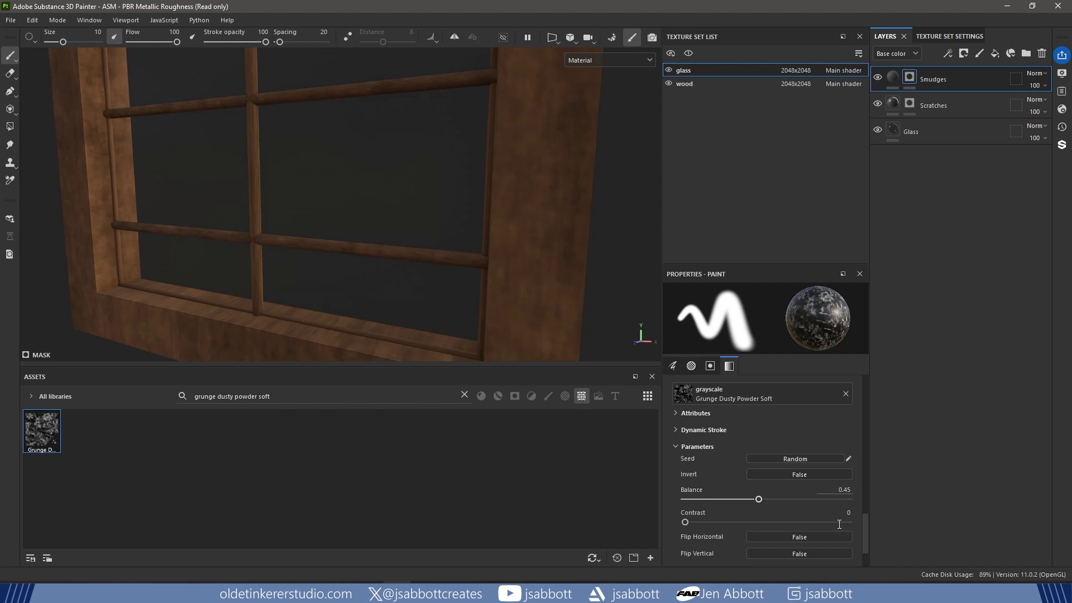
double_click(843, 511)
text(0.1)
key(Return)
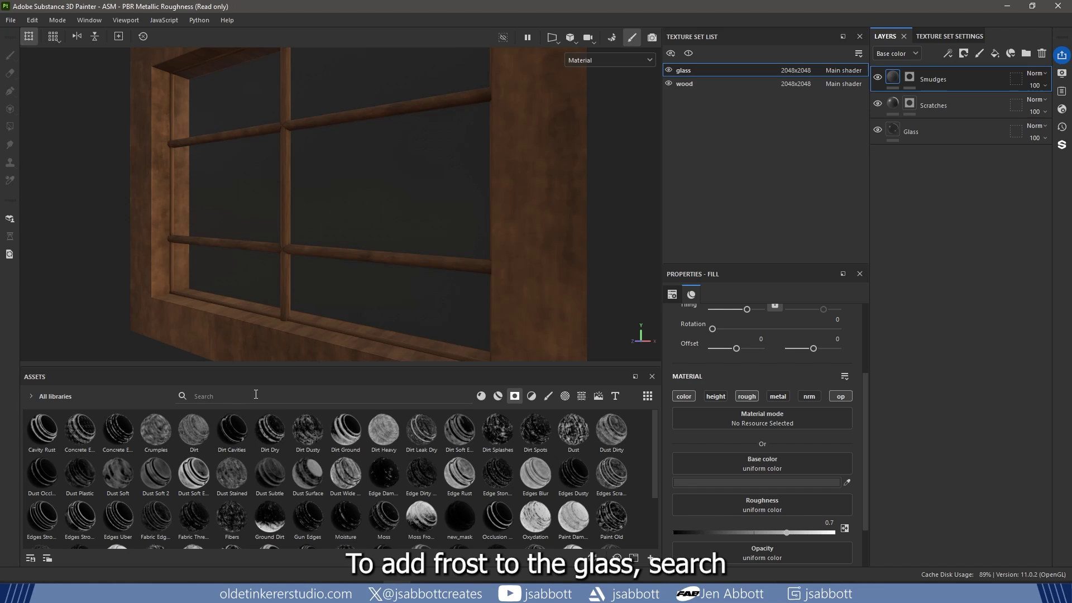
- Search the assets for 'dust dirty' and drop the Dust Dirty smart mask above Smudges
click(256, 394)
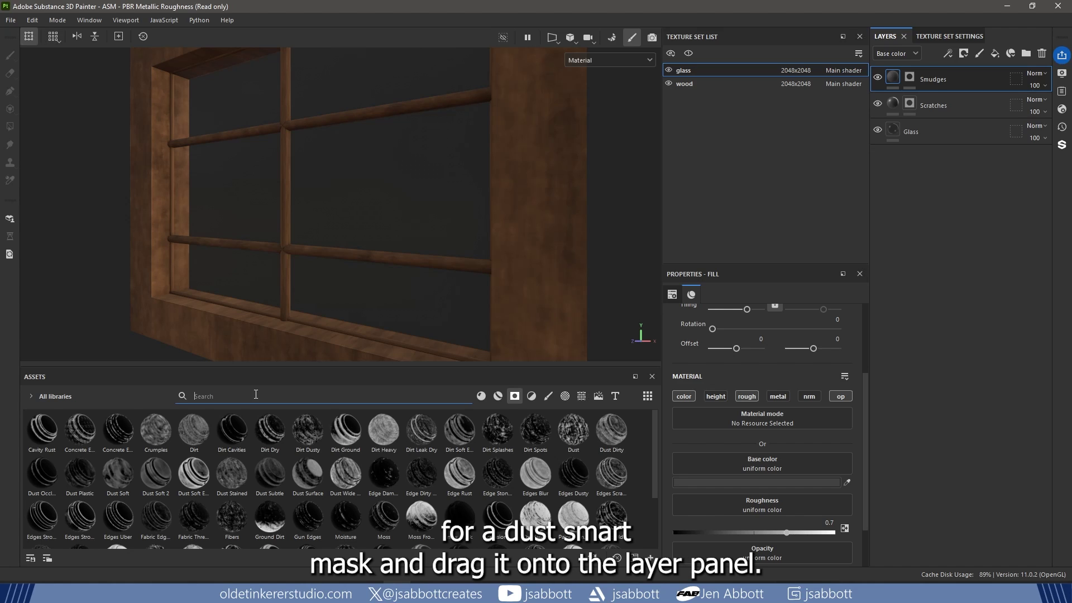
text(dust dirty)
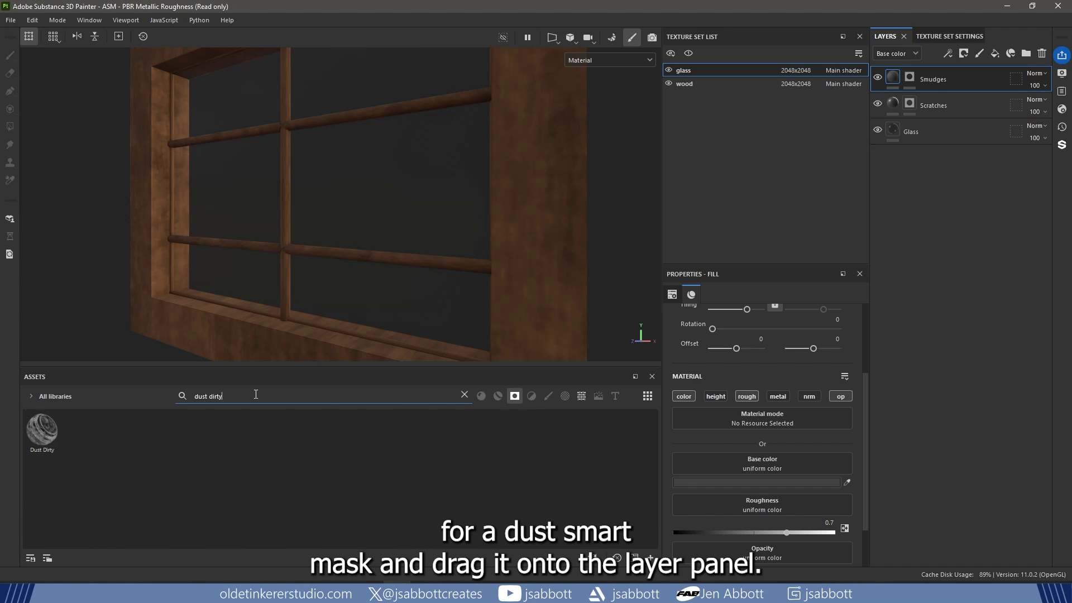
mouse_move(41, 430)
mouse_down()
mouse_move(851, 185)
mouse_move(954, 65)
mouse_up()
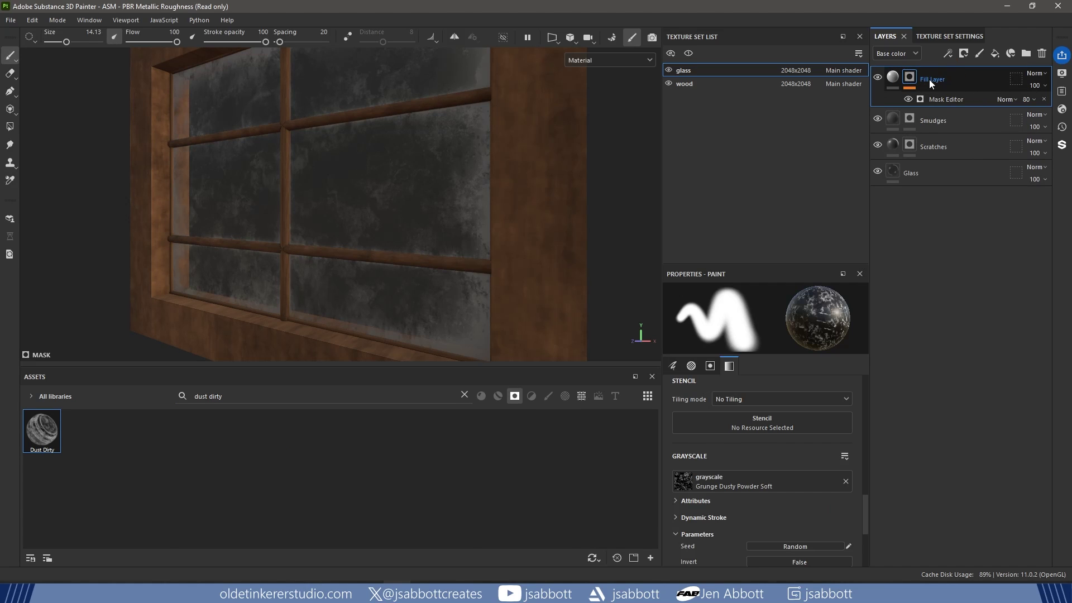
- Rename the new fill layer to Frost
double_click(929, 79)
text(Frost)
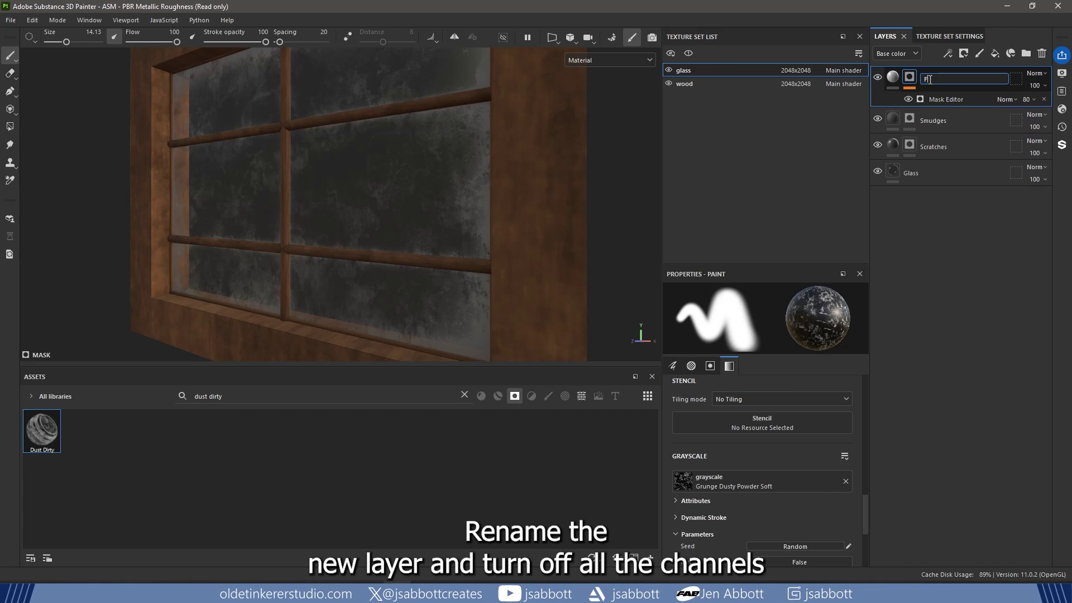
key(Return)
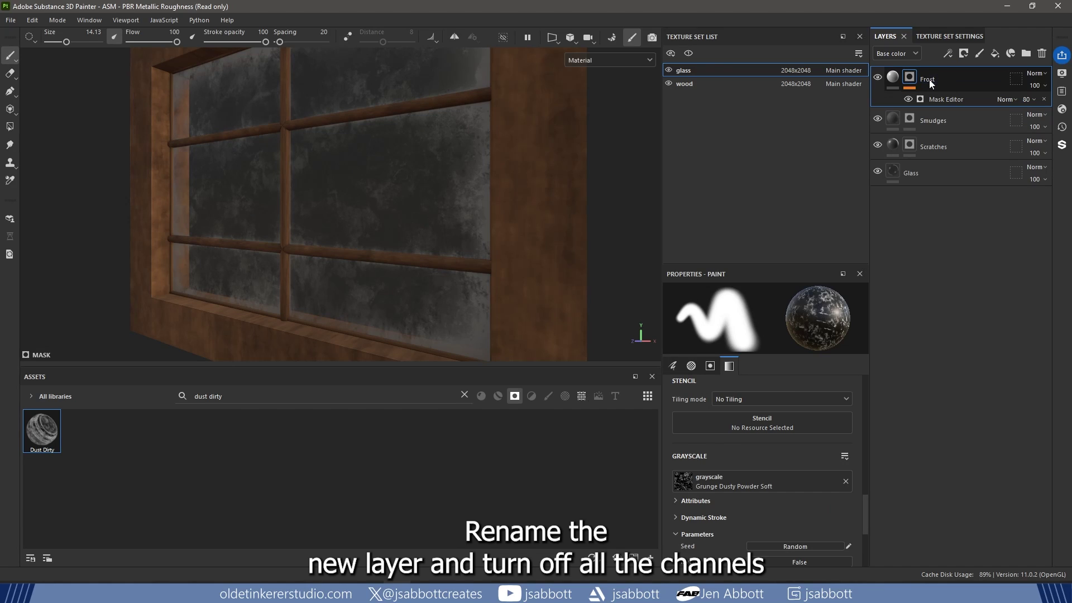
- Disable the height and metal channels on the Frost fill layer
click(891, 77)
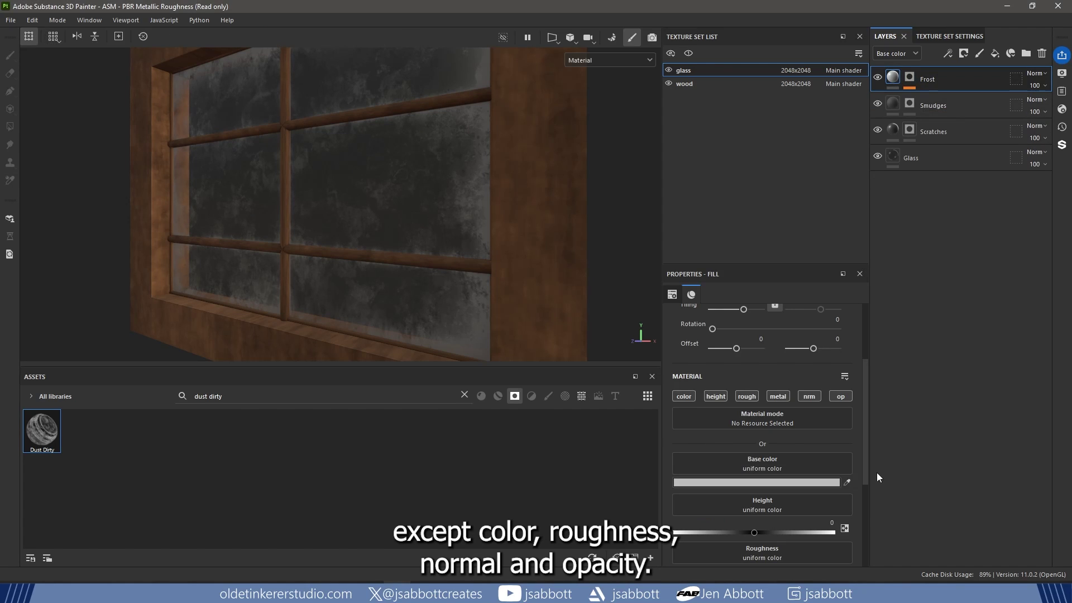
click(713, 396)
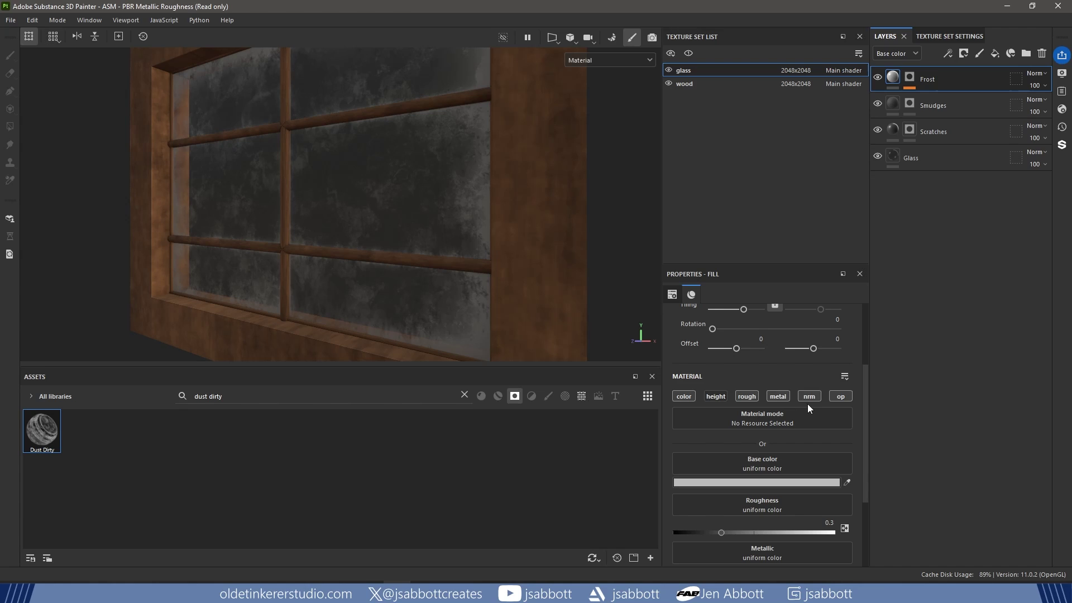
click(777, 396)
click(909, 77)
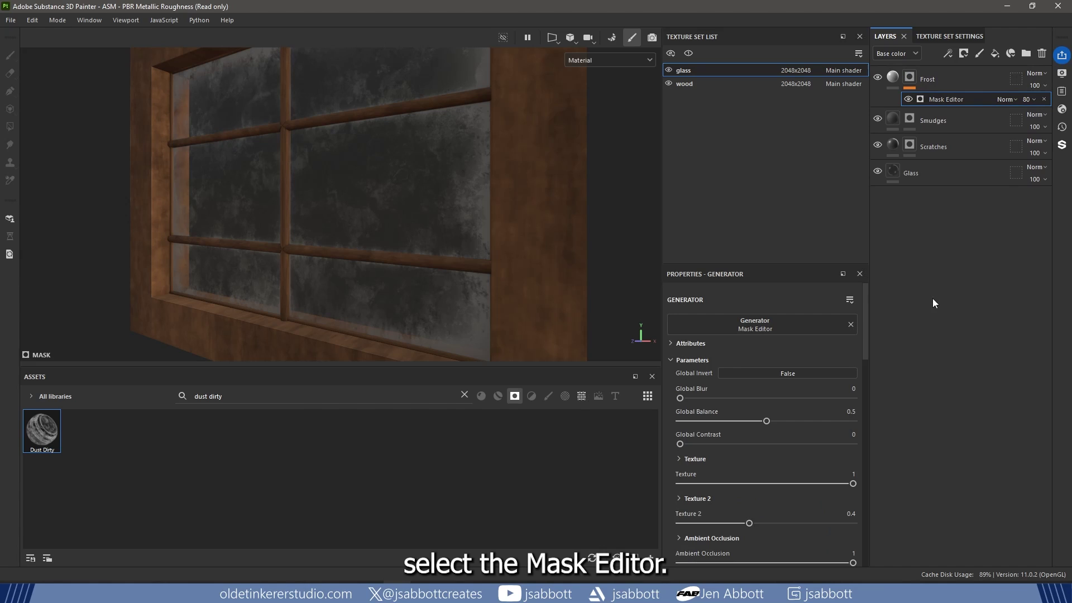
- Set the Frost mask generator's Global Balance to 0.375, Ambient Occlusion to 0.8 and Global Blur to 0.2
click(841, 411)
key(BackSpace)
text(.37)
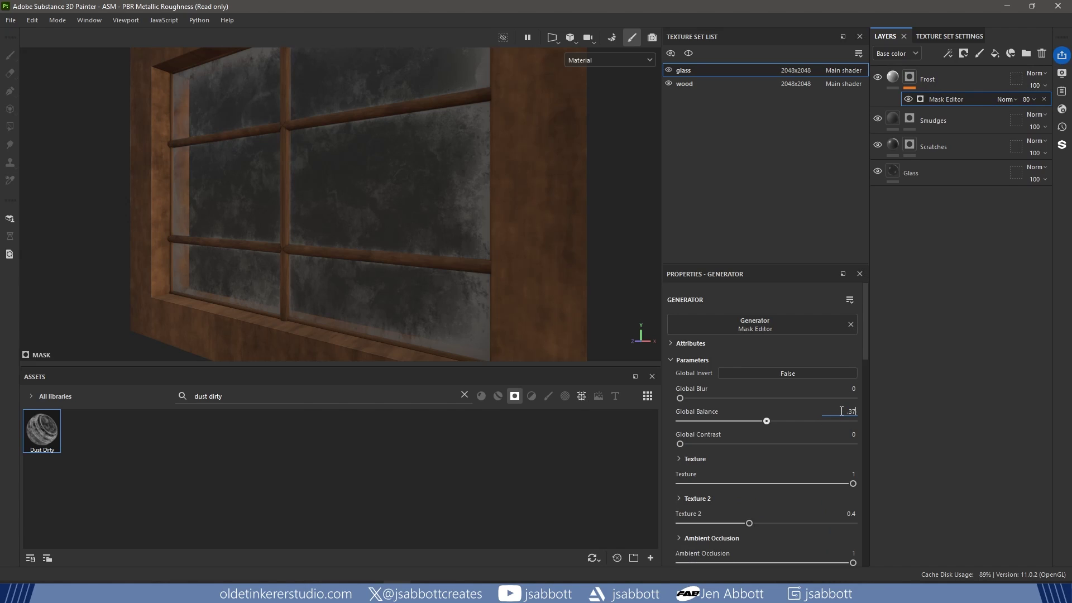
text(5)
key(Return)
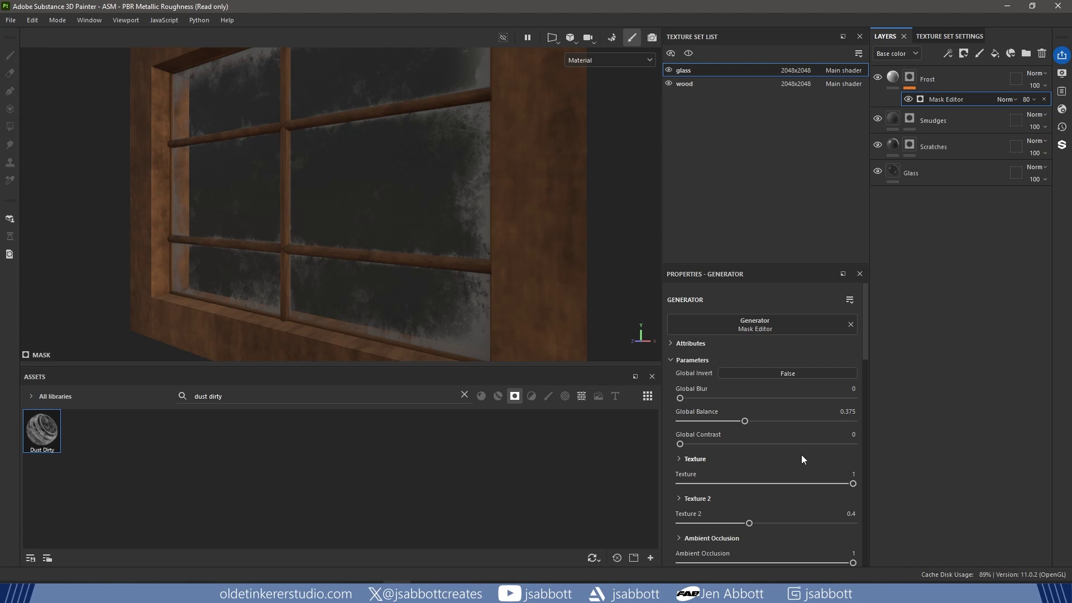
scroll(802, 455, down, 1)
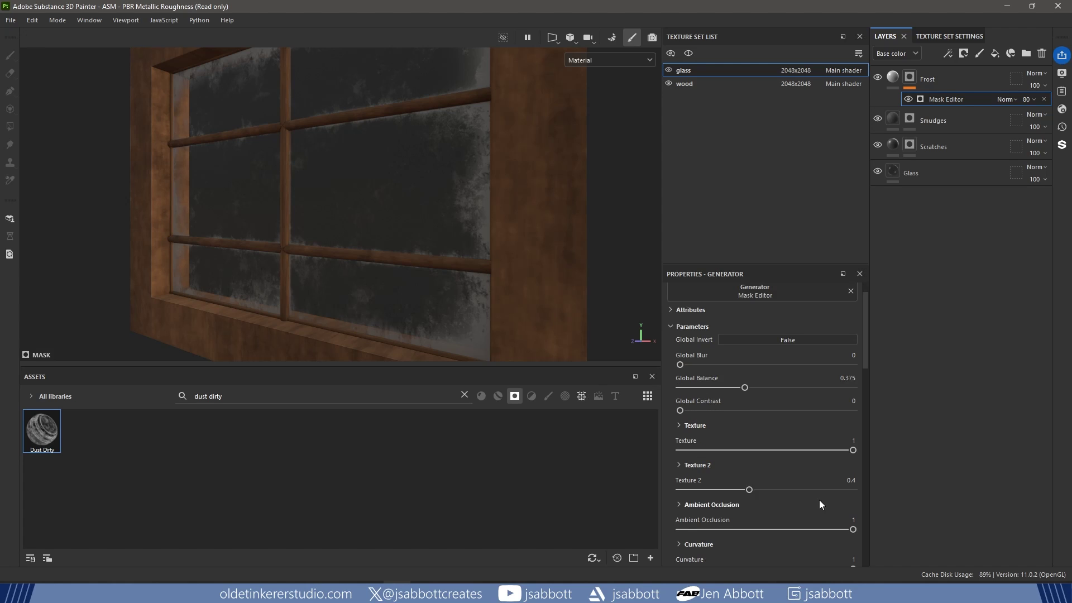
click(845, 519)
text(.8)
key(Return)
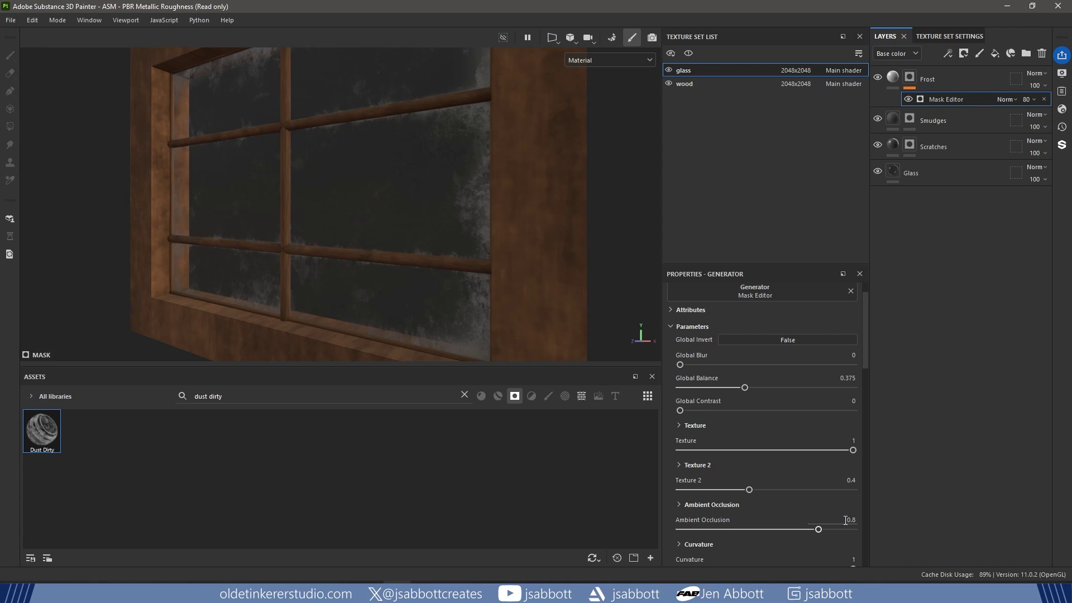
click(848, 355)
text(.2)
key(Return)
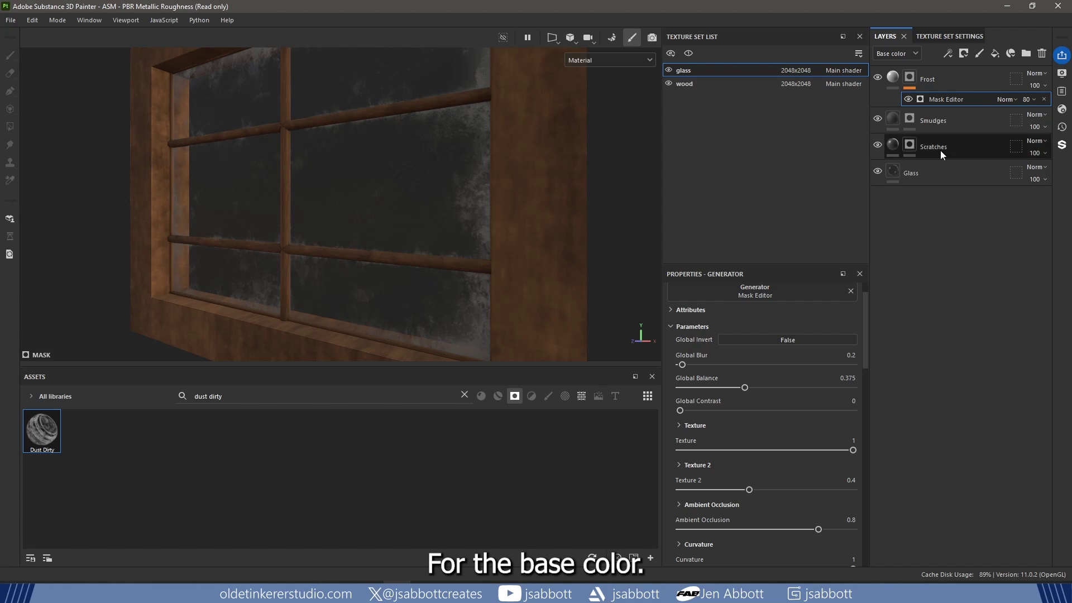
- Set the Frost base colour to a pale blue-white (E3F4FF)
click(892, 79)
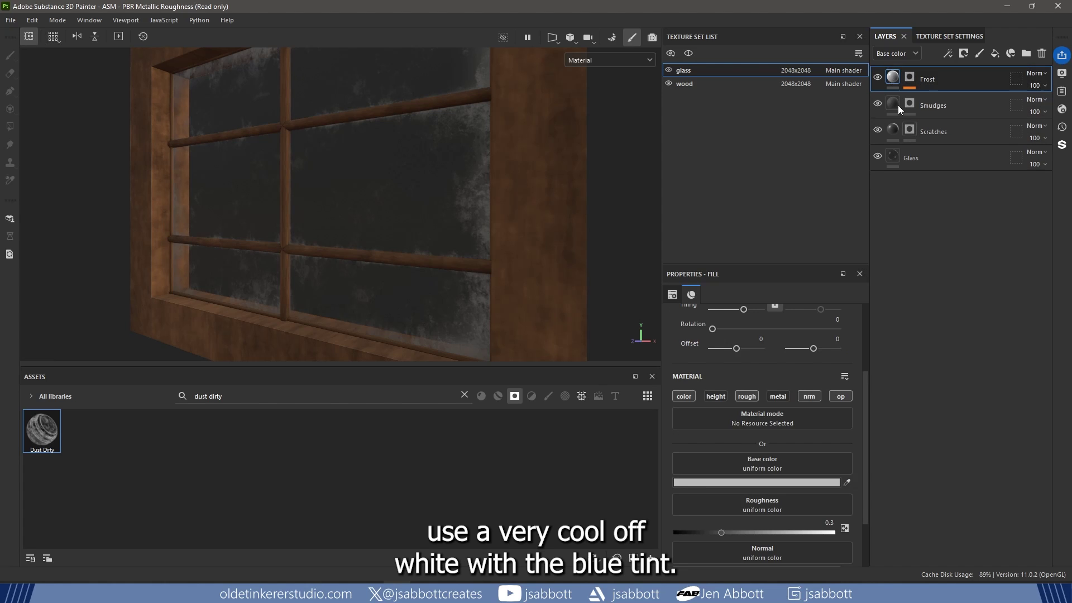
click(797, 484)
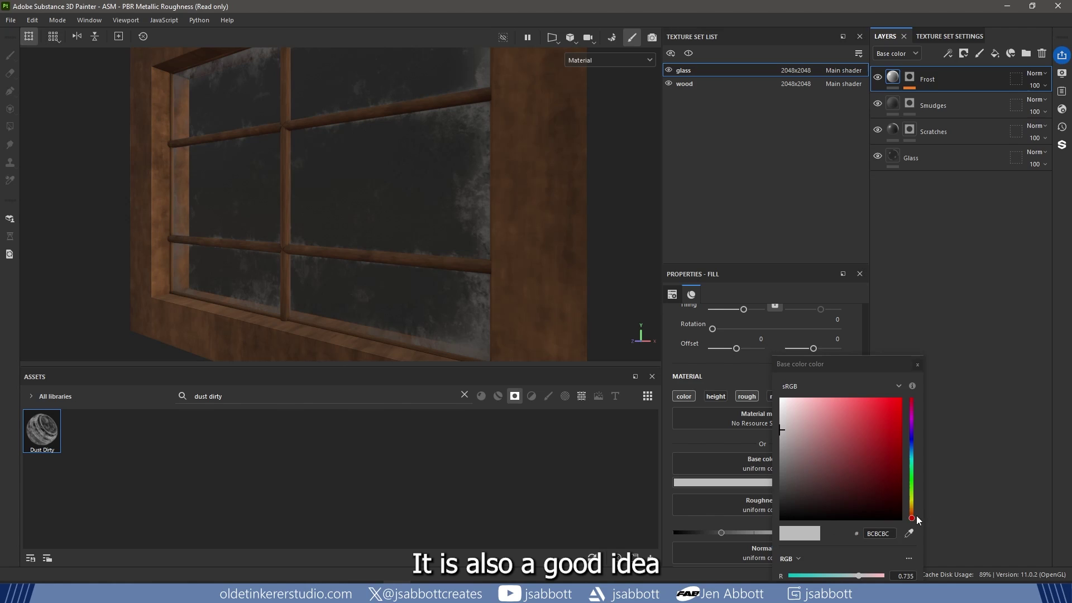
drag(911, 517, 911, 454)
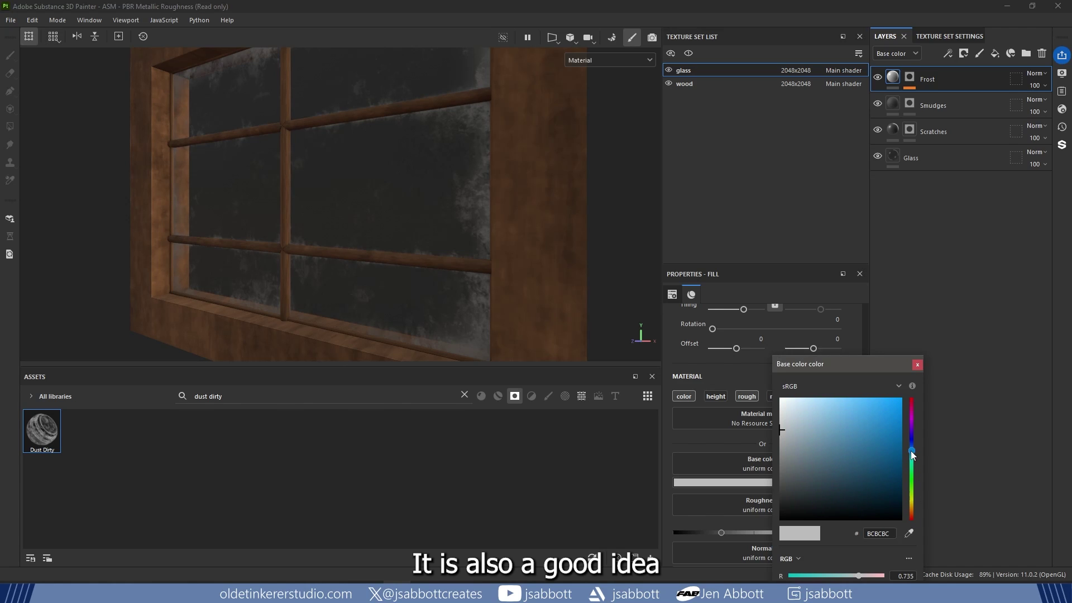
drag(795, 403, 793, 398)
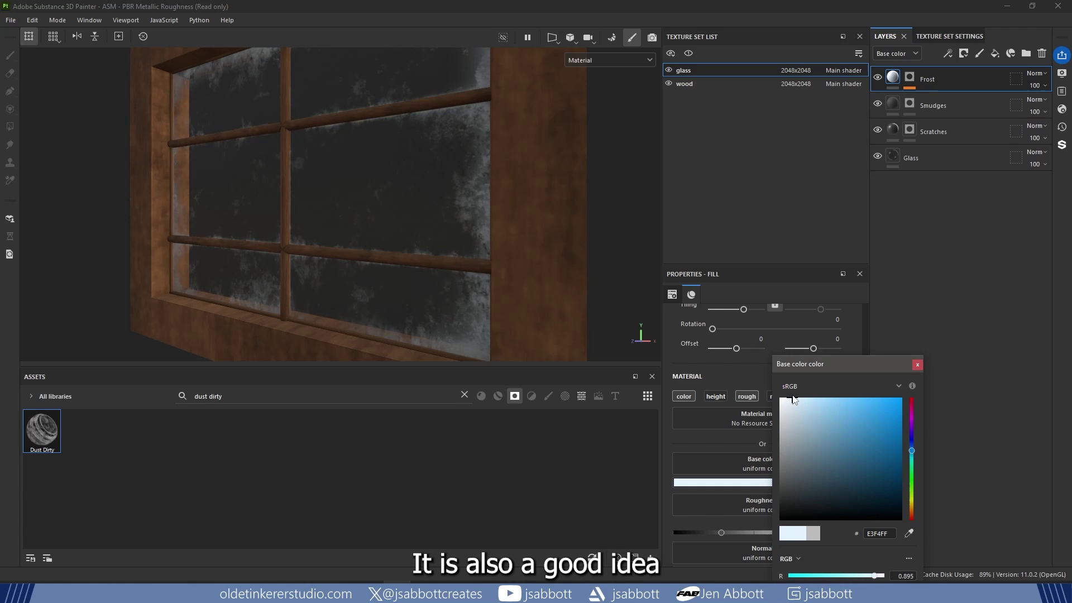
click(917, 365)
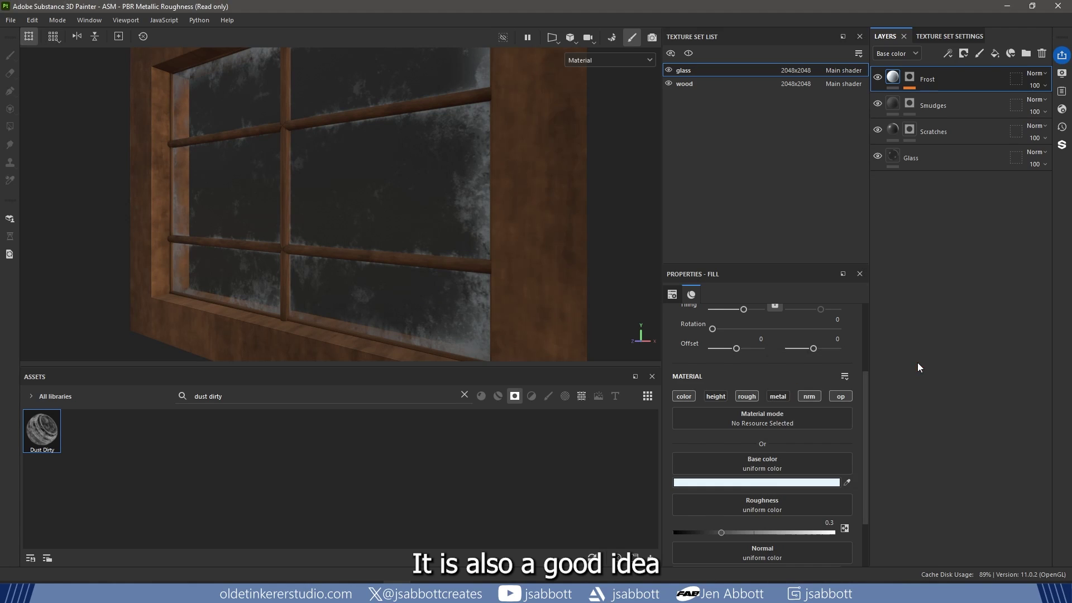
- Lower the Frost roughness to 0.25
click(824, 522)
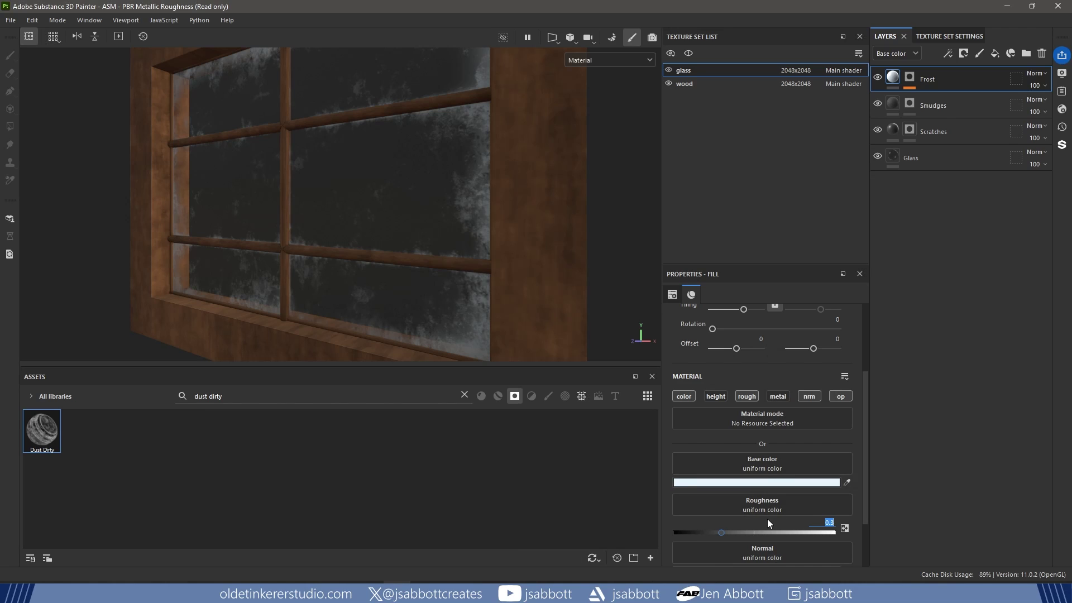
text(0.25)
key(Return)
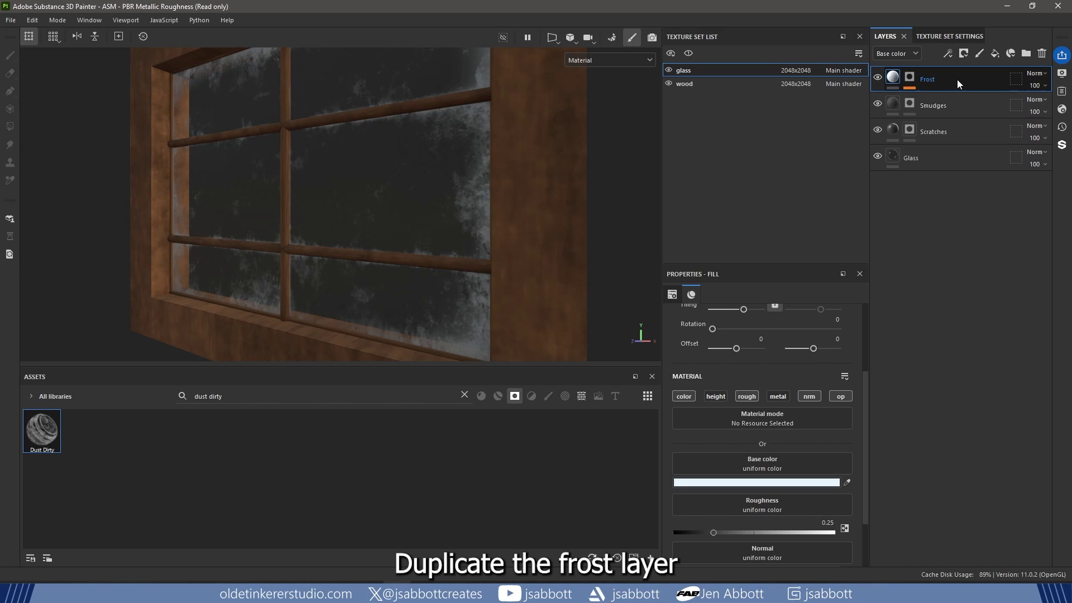
- Duplicate the Frost layer and name the copy Frost 2
key(ctrl+d)
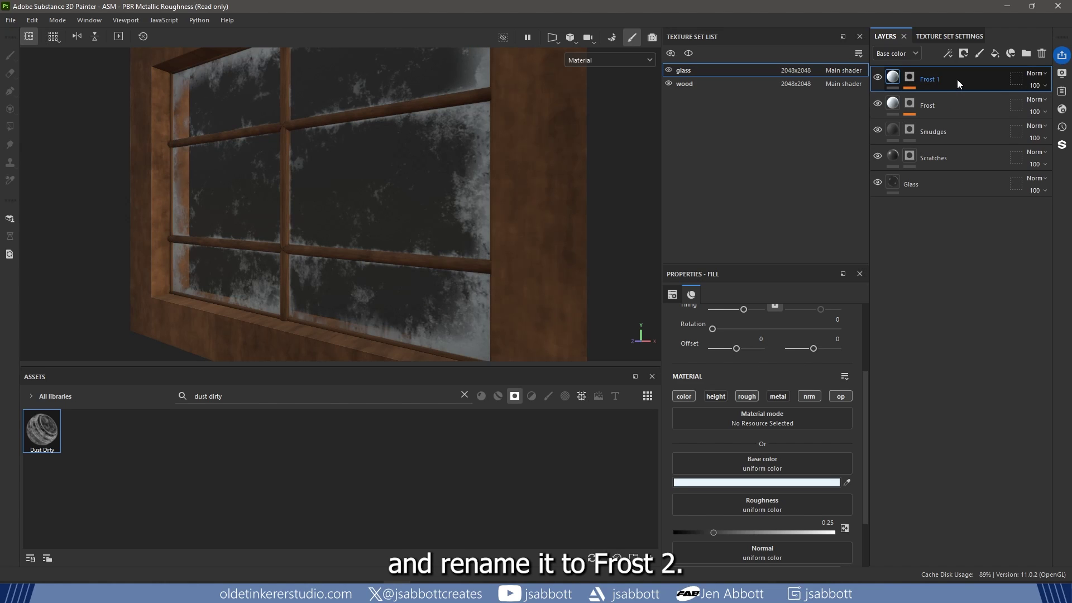
double_click(928, 79)
text(Frost )
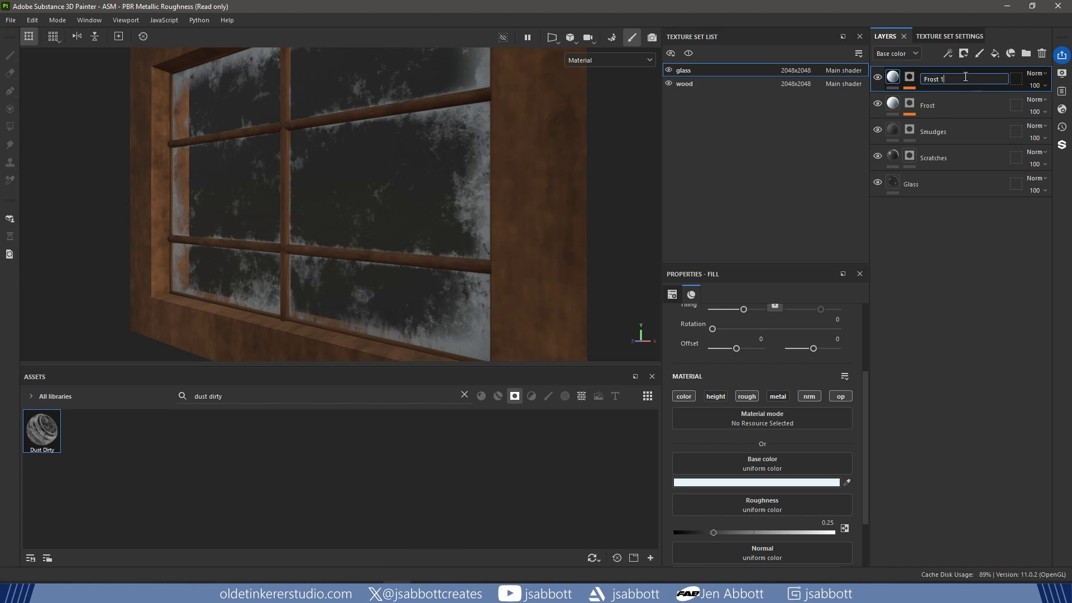
text(2)
key(Return)
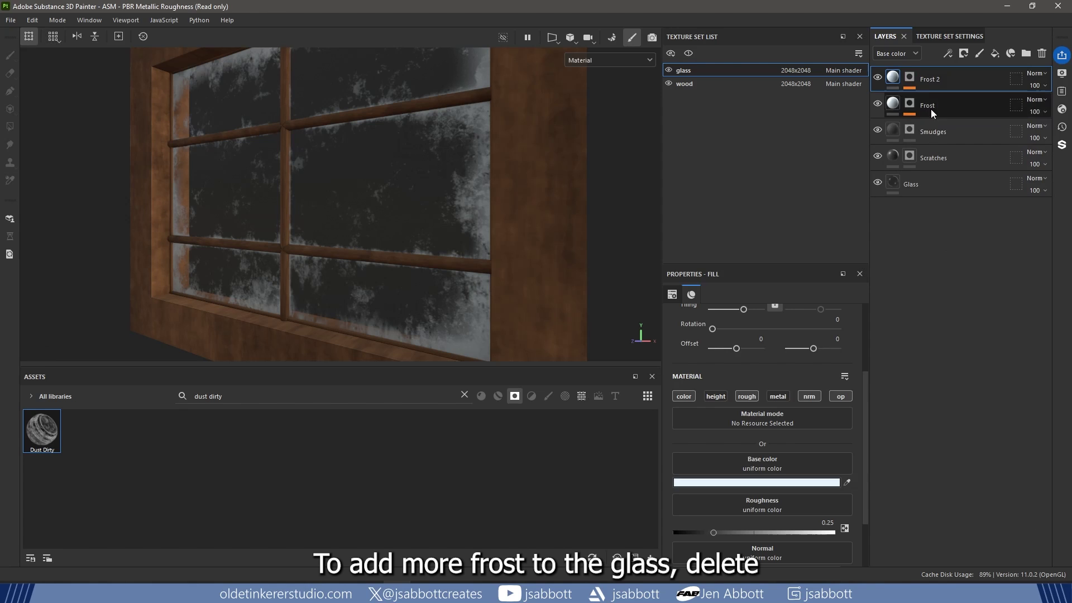
- Replace Frost 2's smart mask with a black mask containing a fill
click(909, 77)
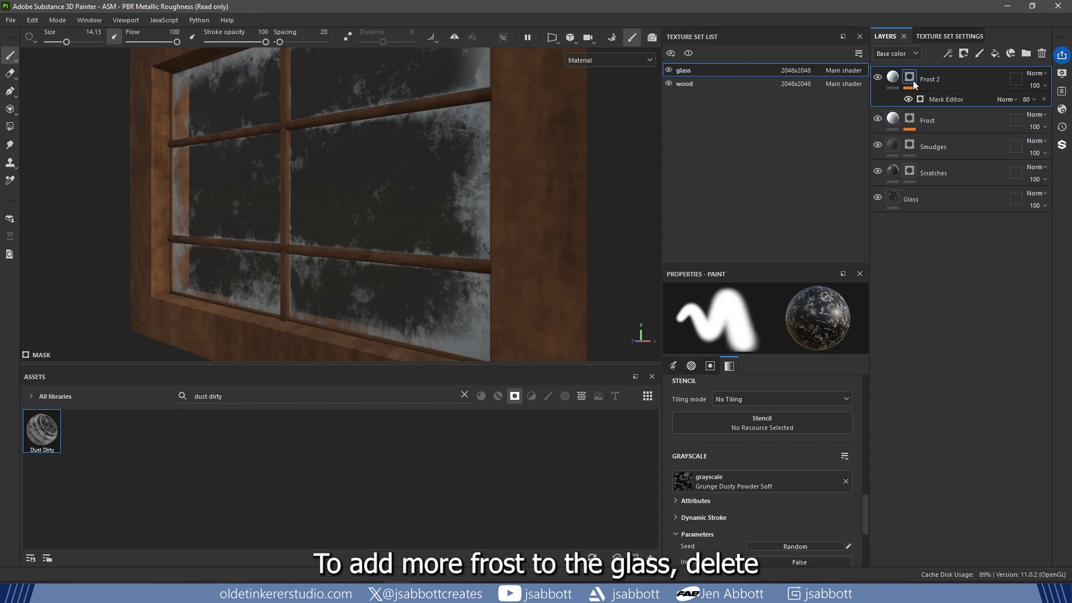
click(1044, 99)
right_click(948, 76)
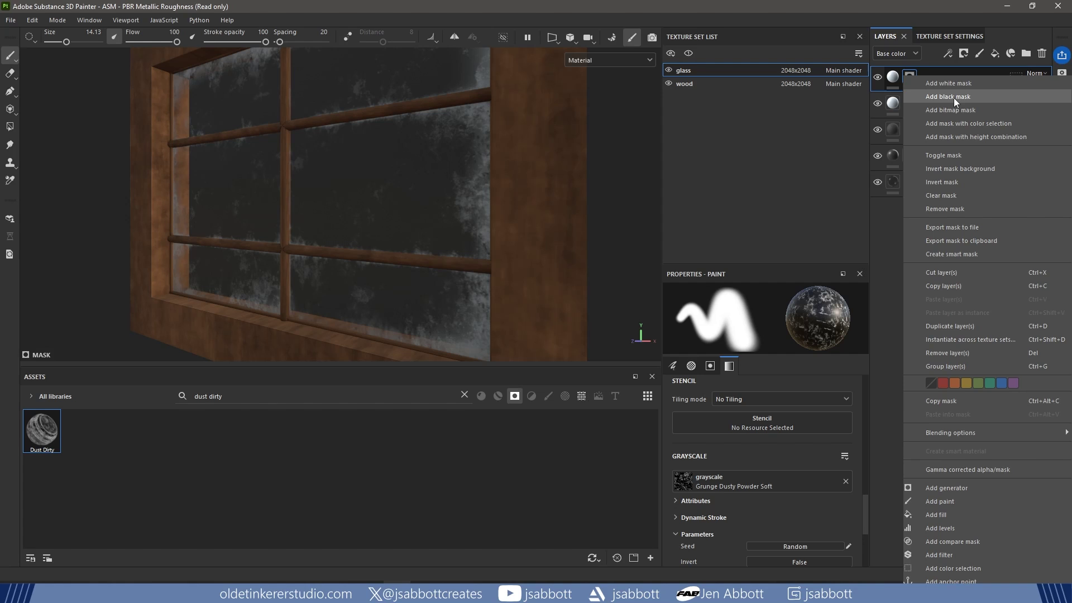
click(953, 98)
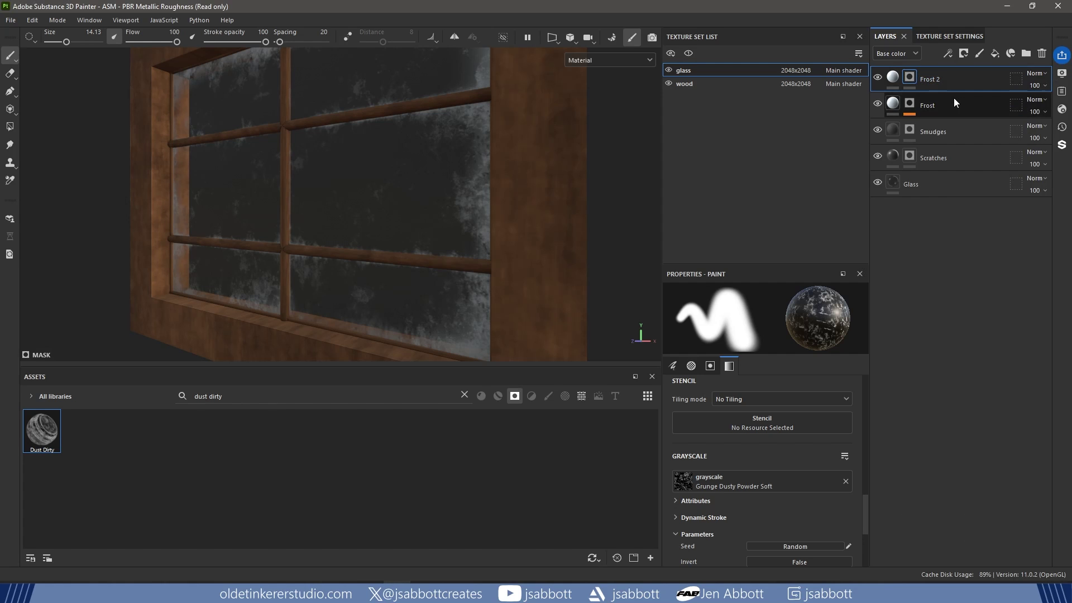
right_click(910, 77)
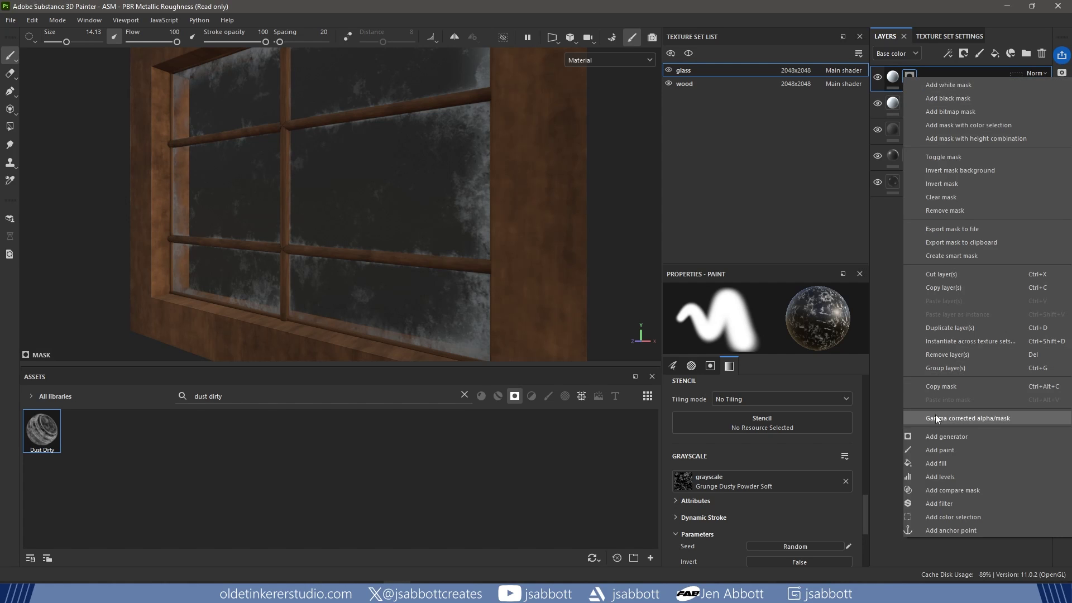
click(941, 460)
- Find the Grunge Folds texture and use it as the mask fill's grayscale
click(464, 394)
click(581, 396)
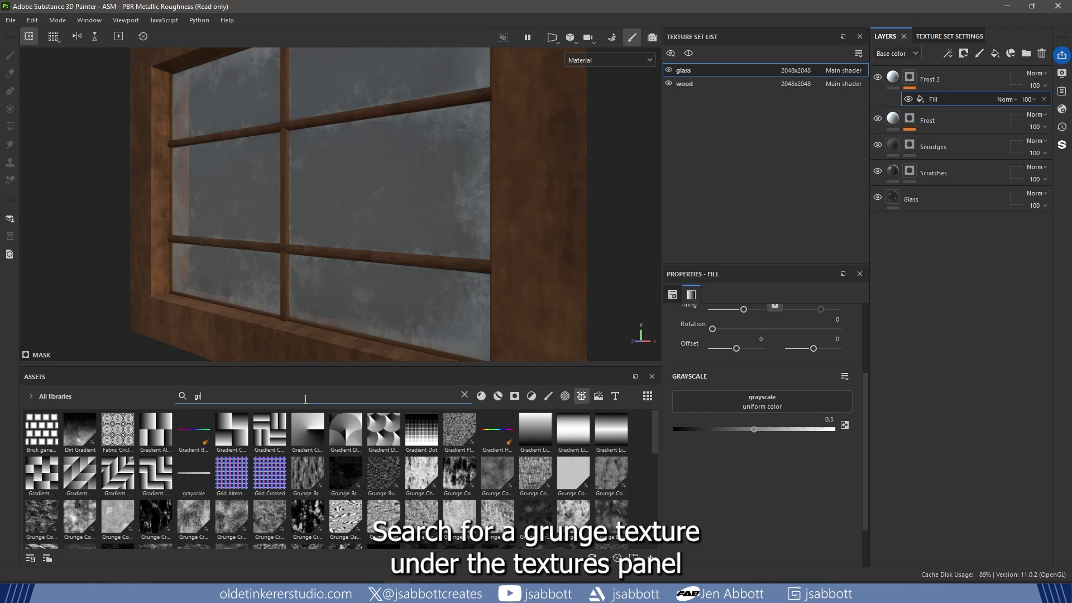
click(305, 397)
text(grunge folds)
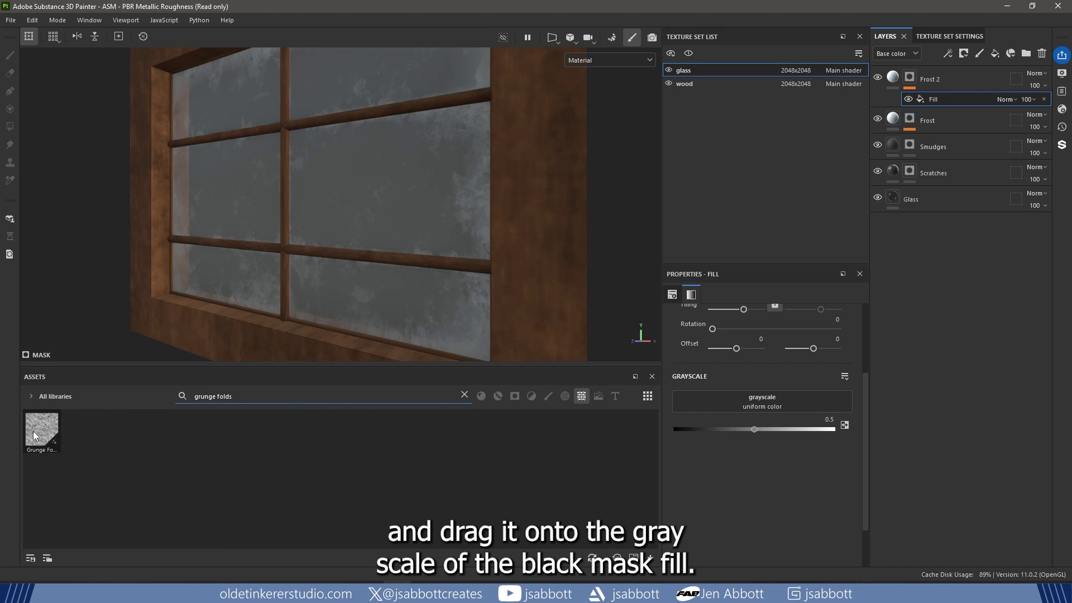
drag(33, 431, 757, 403)
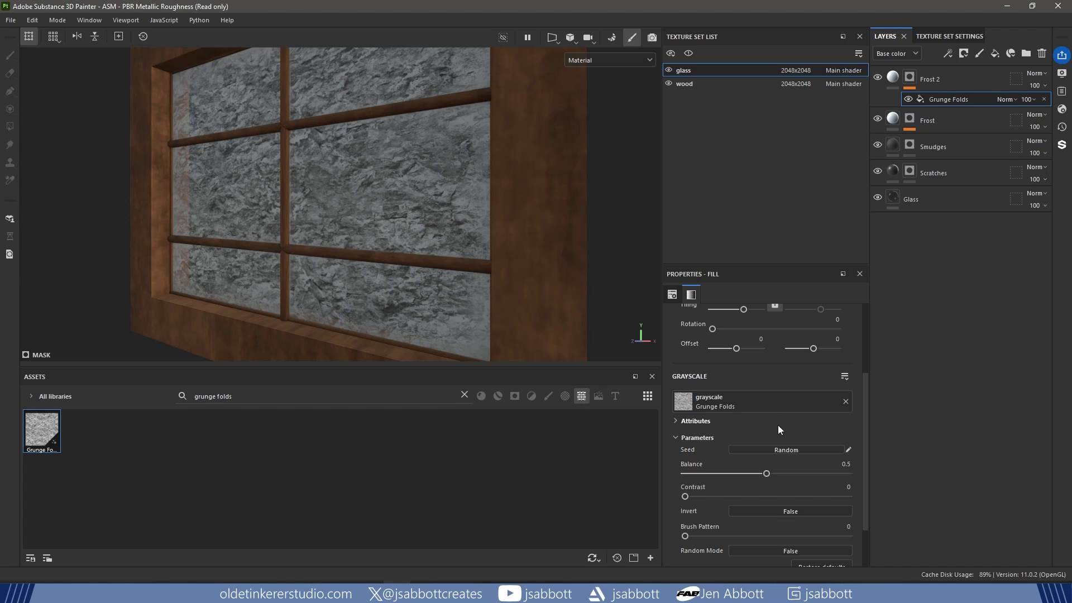
- Set the Grunge Folds fill tiling to 1.5
scroll(759, 360, up, 2)
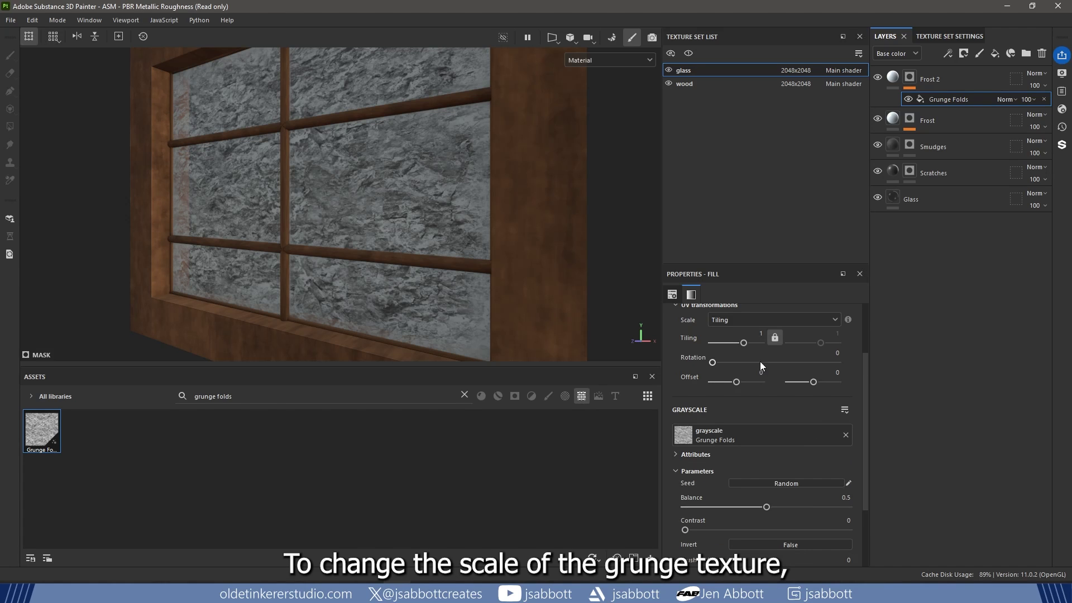
click(754, 333)
text(1.5)
key(Return)
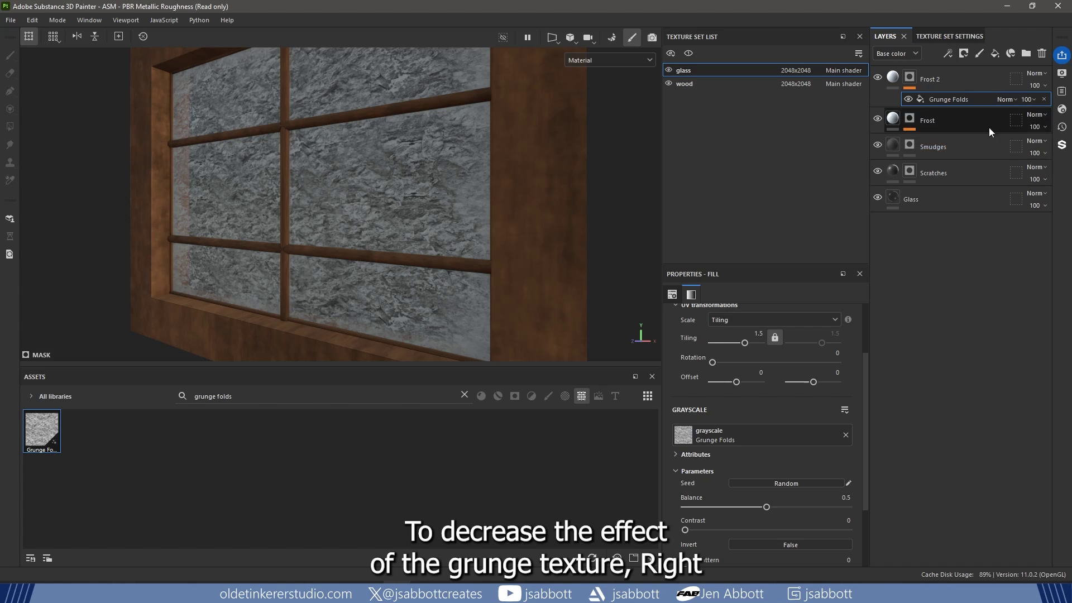
- Add an Ambient Occlusion generator to Frost 2's mask
right_click(966, 79)
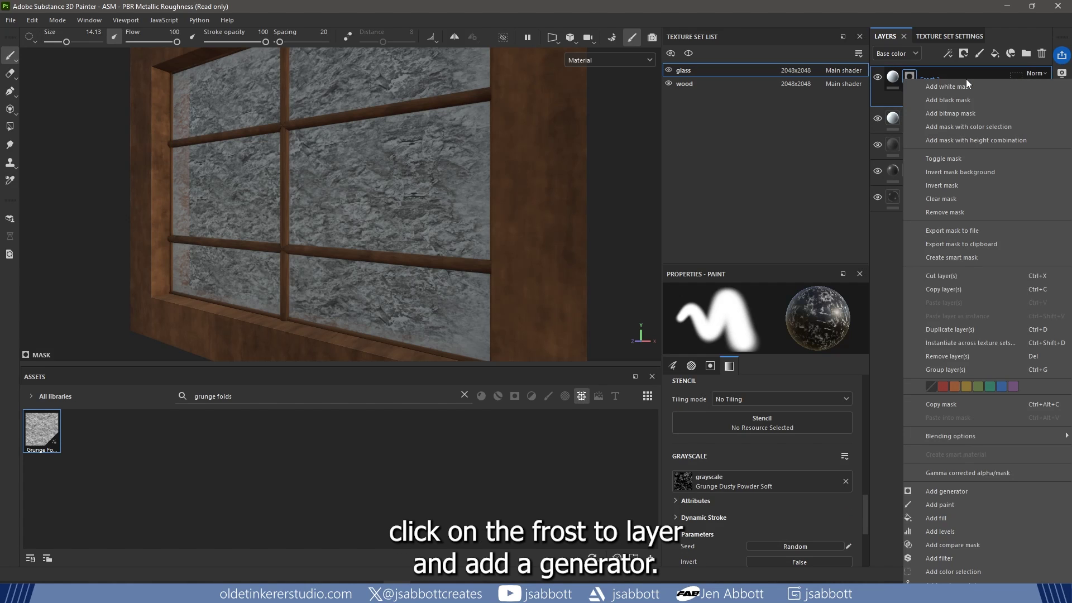
click(949, 491)
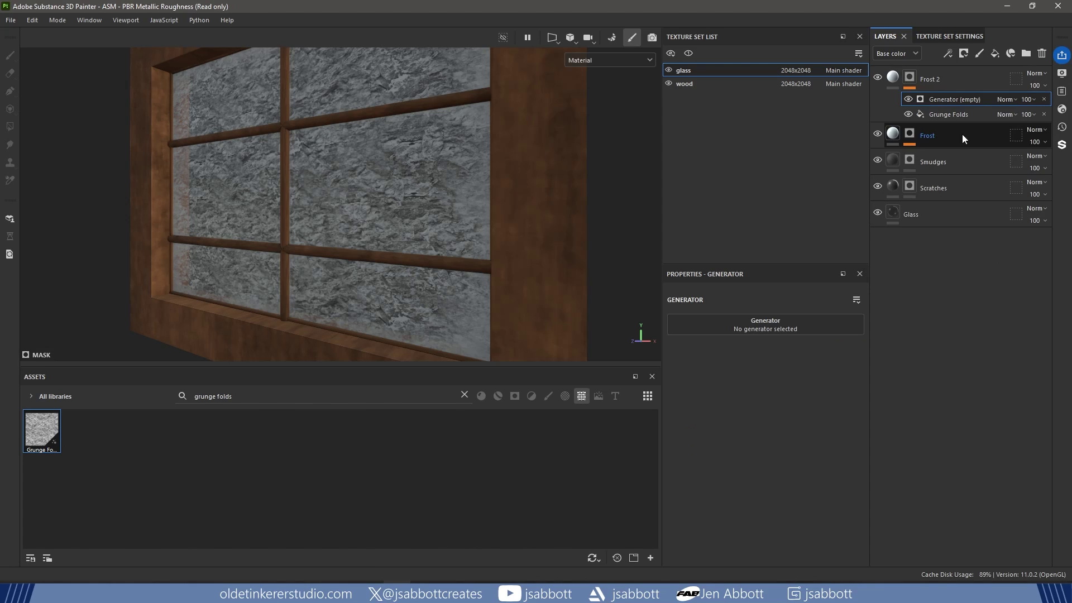
click(791, 328)
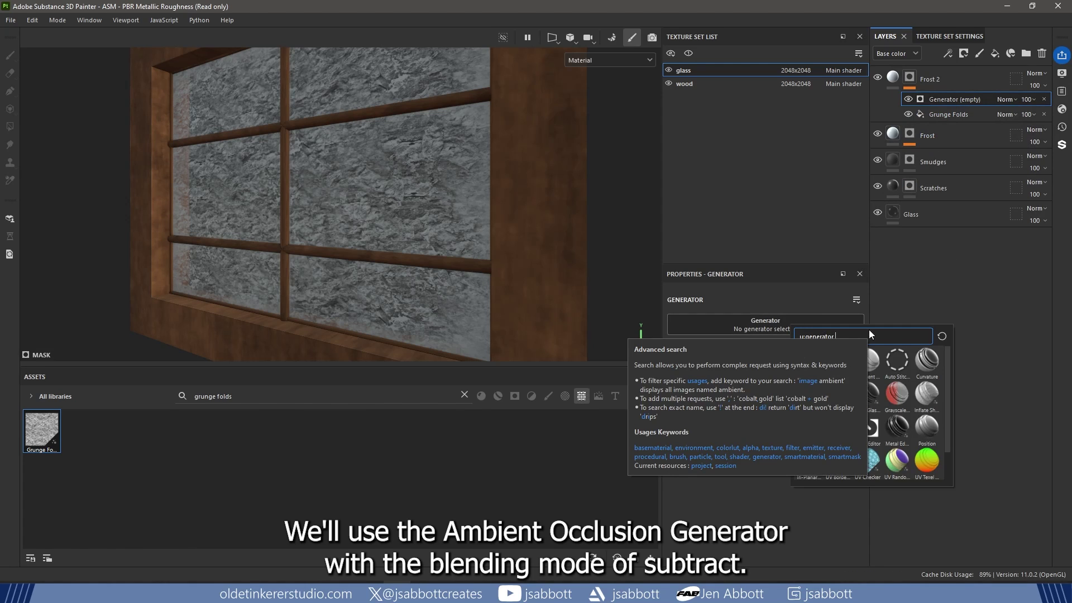
text(ambient)
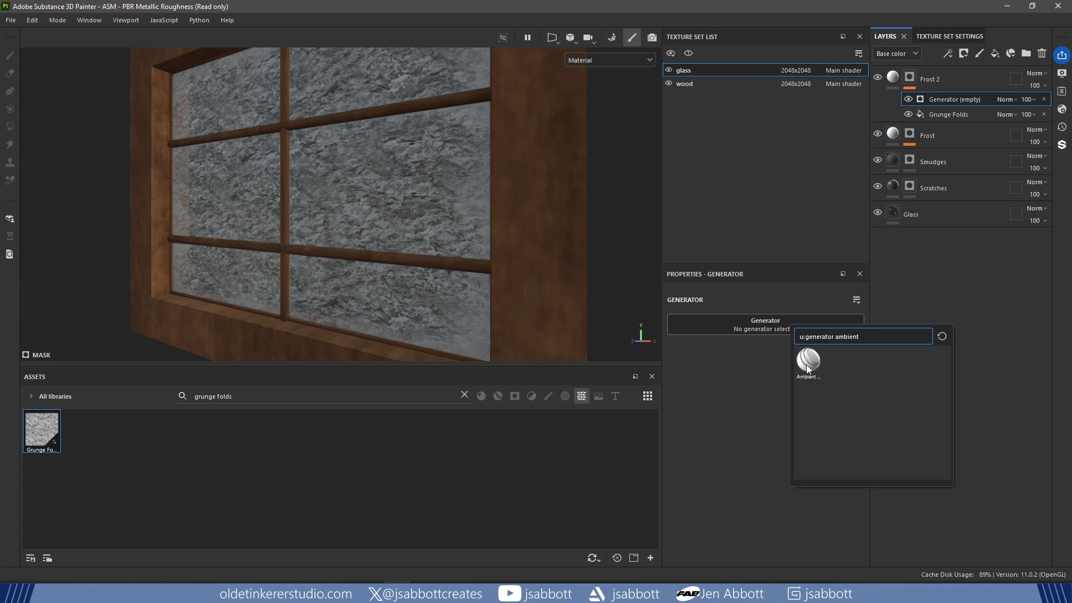
click(807, 363)
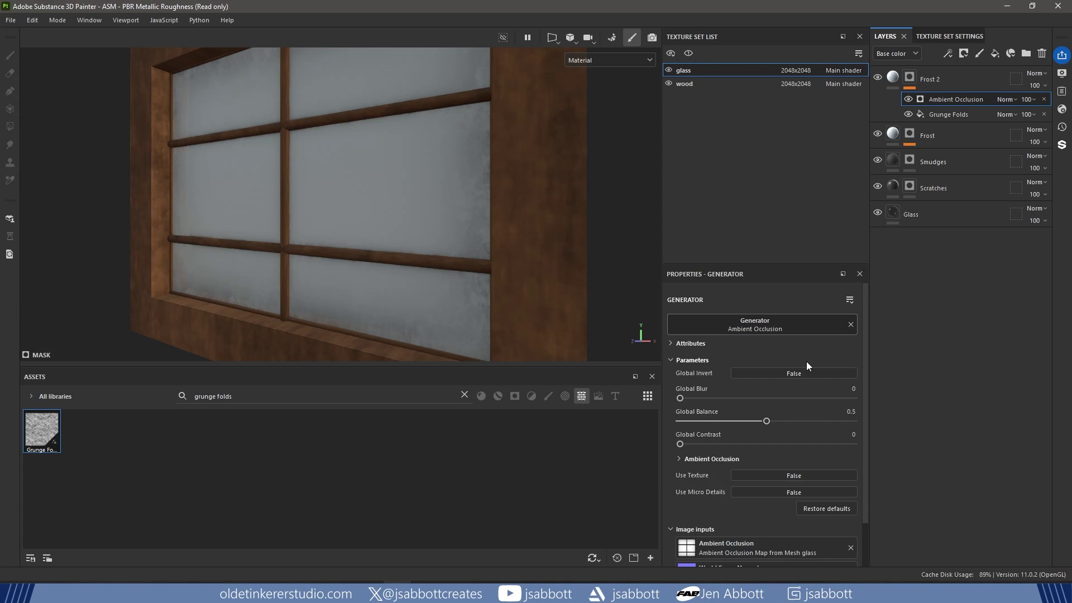
- Set the generator's blend mode to Subtract and lower Global Balance to about 0.09
click(1015, 99)
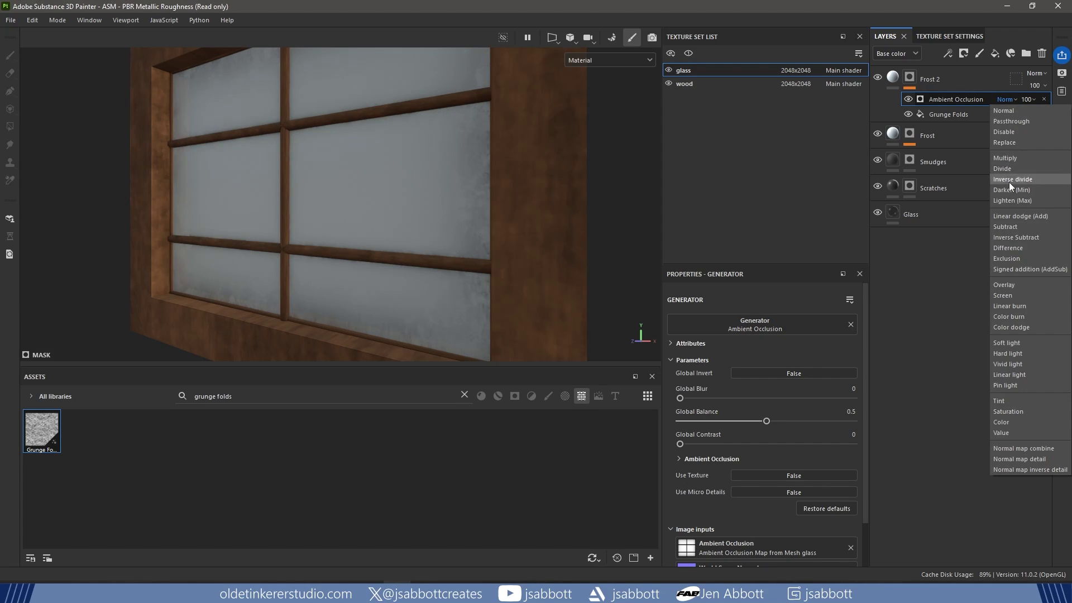
click(1005, 227)
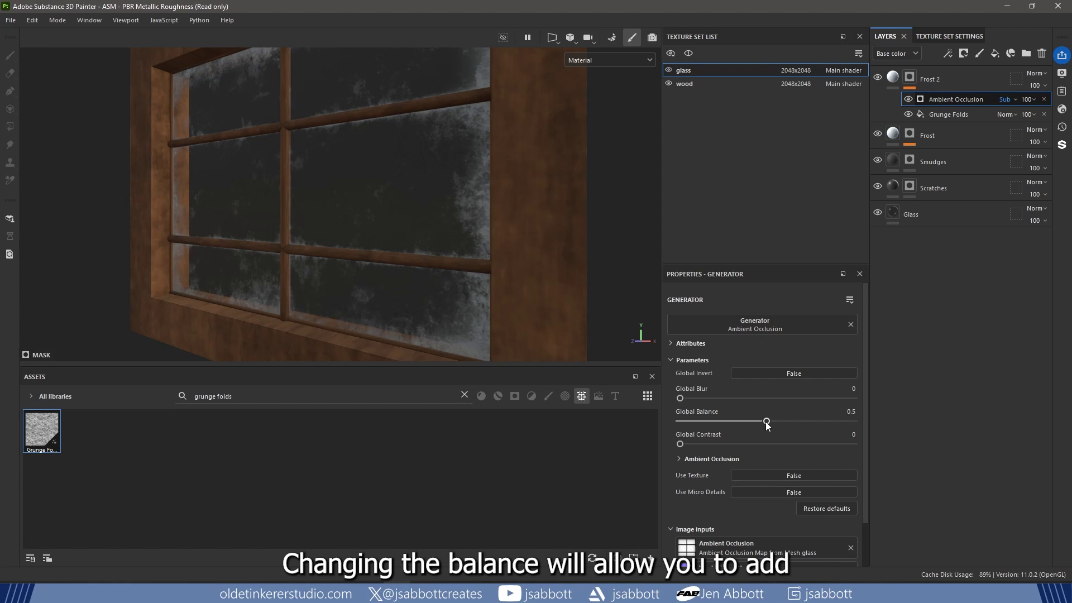
drag(765, 421, 695, 422)
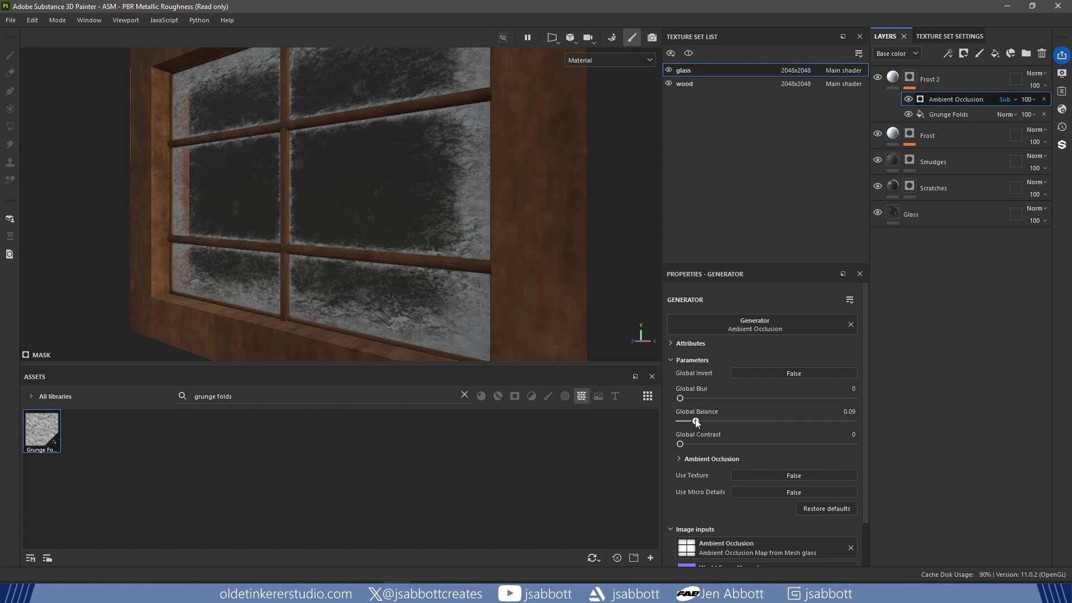
click(839, 410)
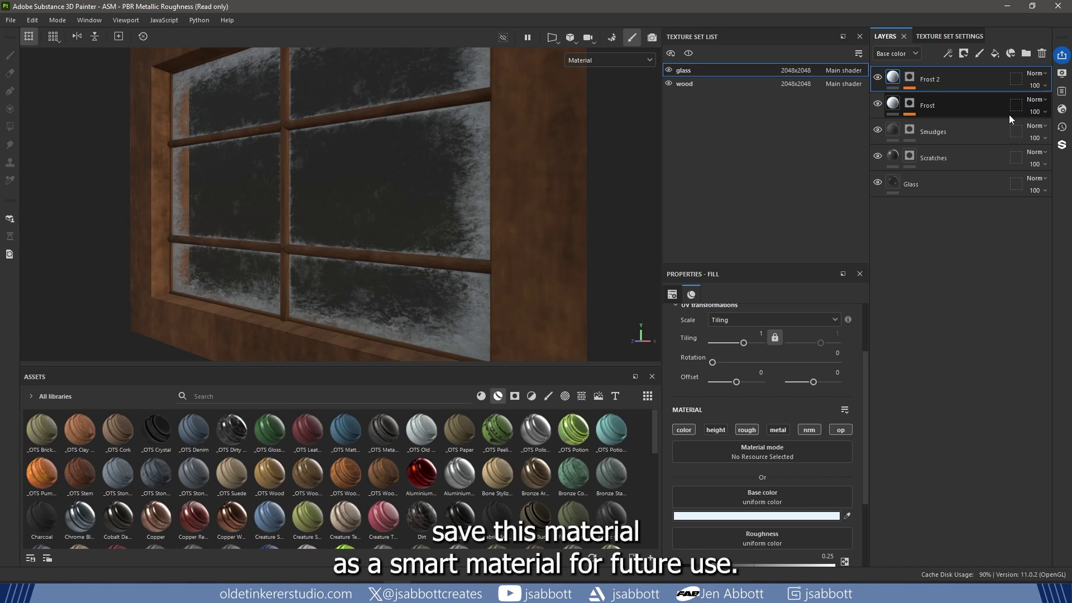
- Create a folder named _OTS Frosted Glass and move the five glass layers, Frost 2 through Glass, into it
click(1026, 53)
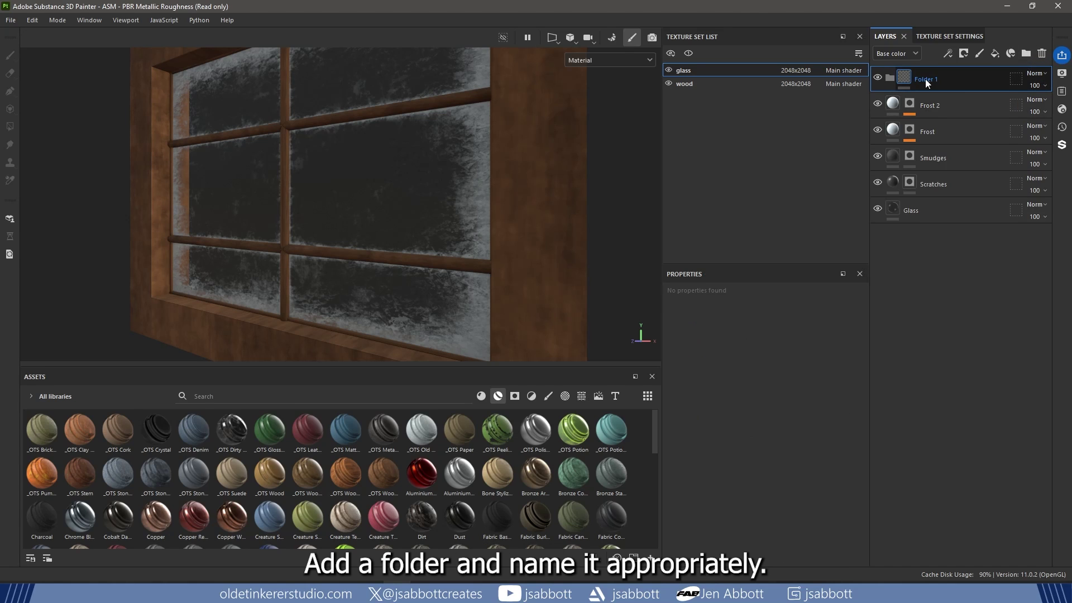
double_click(943, 78)
text(_OTS Frost)
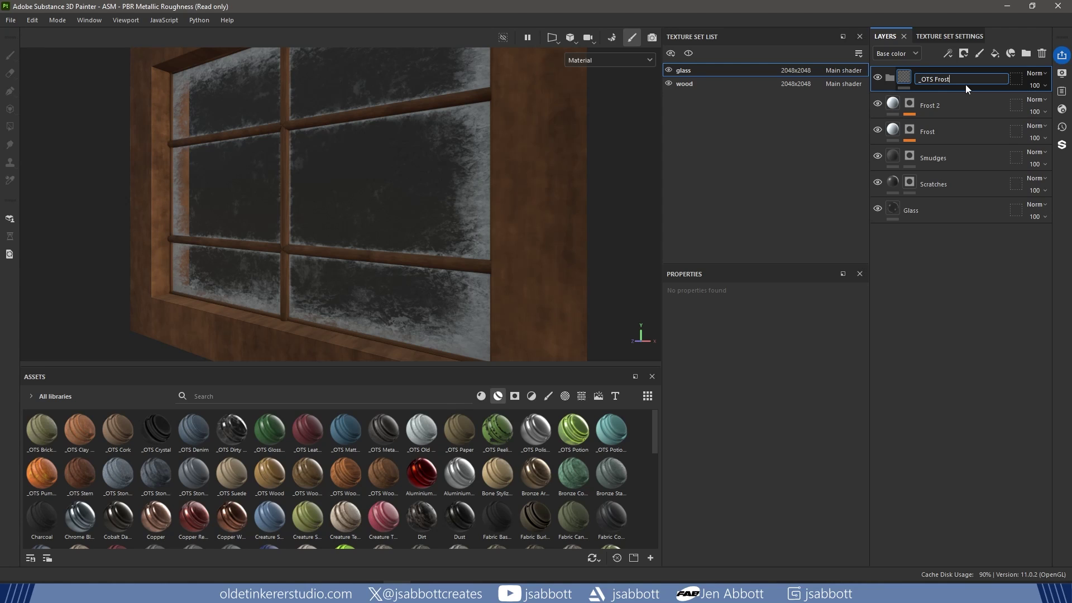
text(ed Glass)
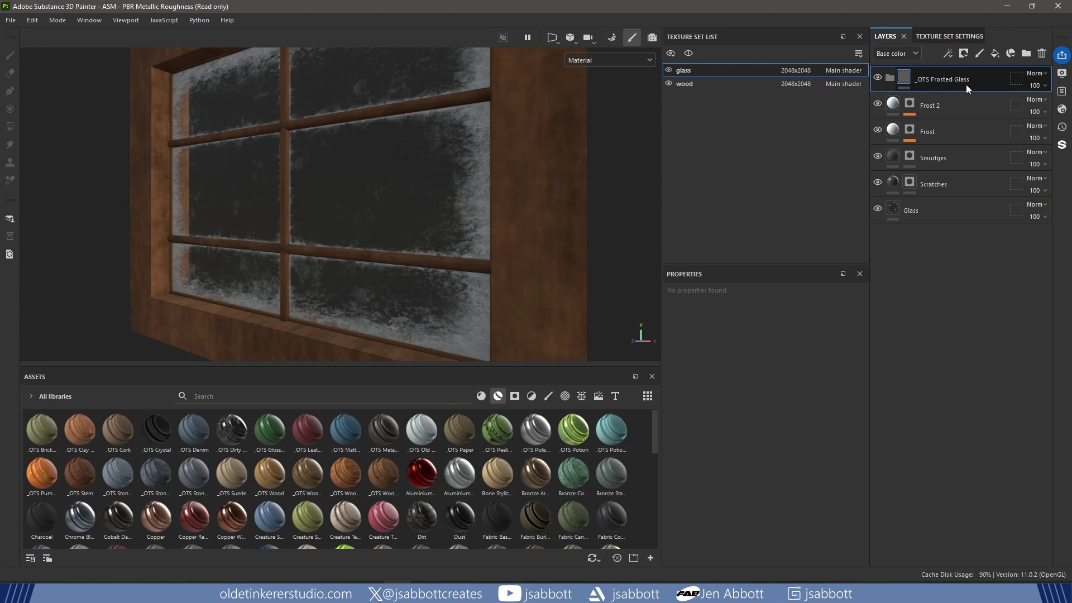
key(Return)
click(955, 108)
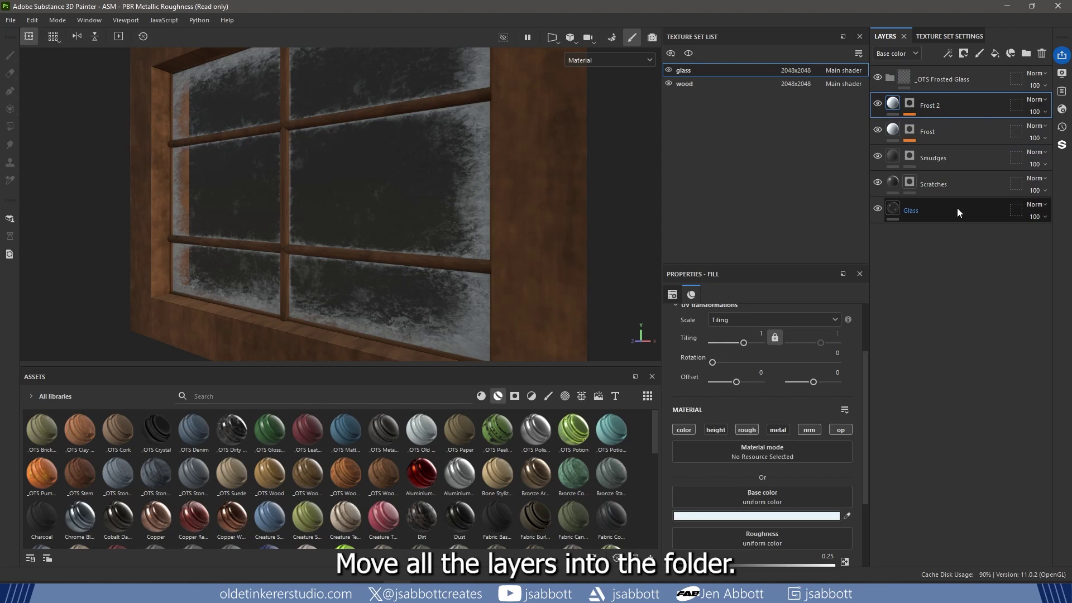
shift+click(957, 208)
drag(953, 106, 958, 82)
- Save the _OTS Frosted Glass folder as a smart material
click(889, 78)
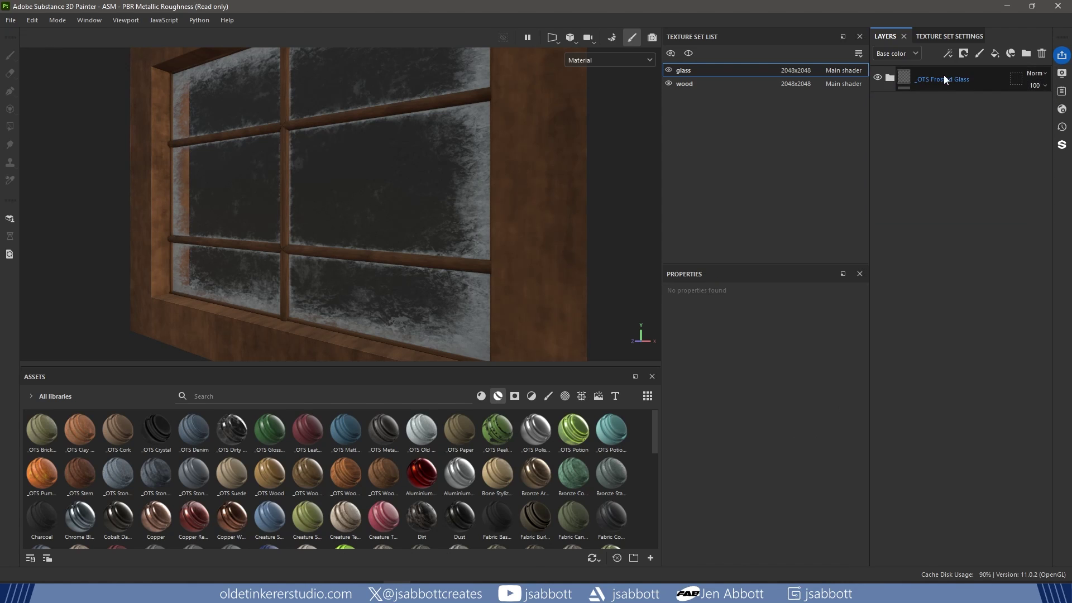
right_click(971, 76)
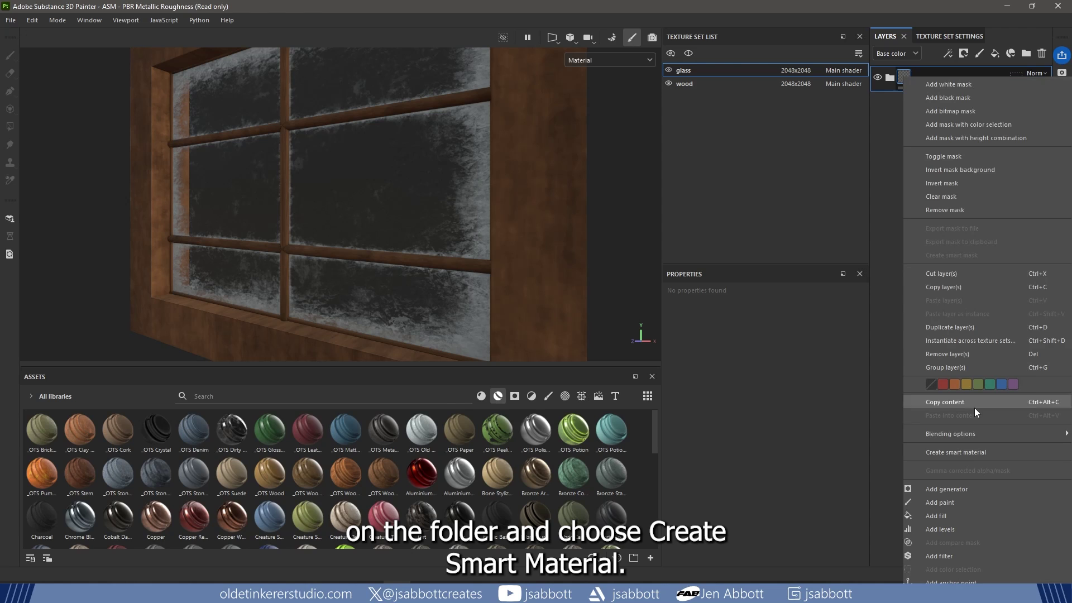
click(971, 452)
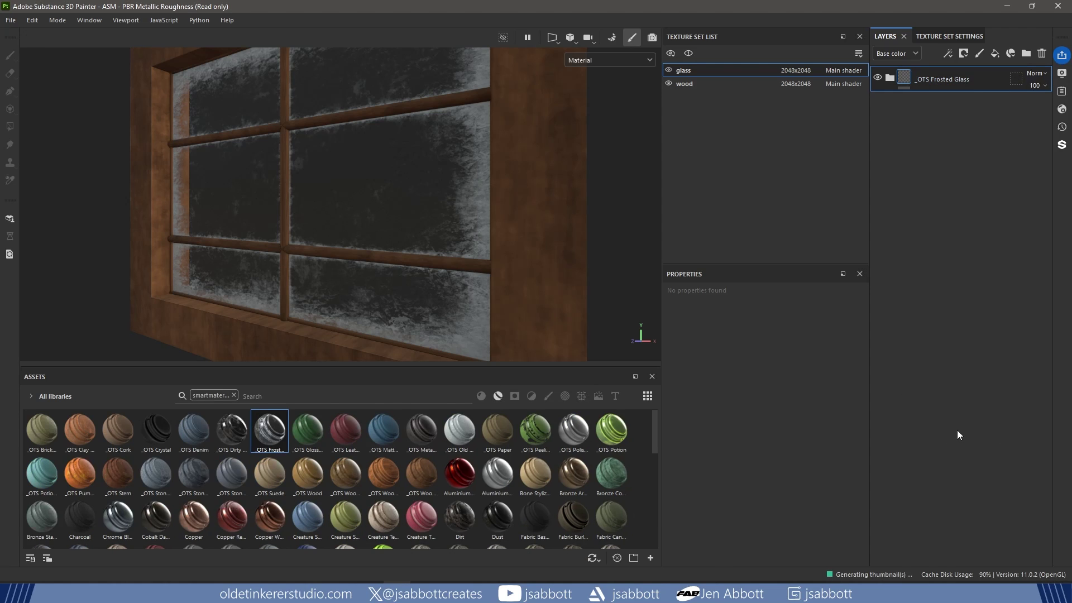